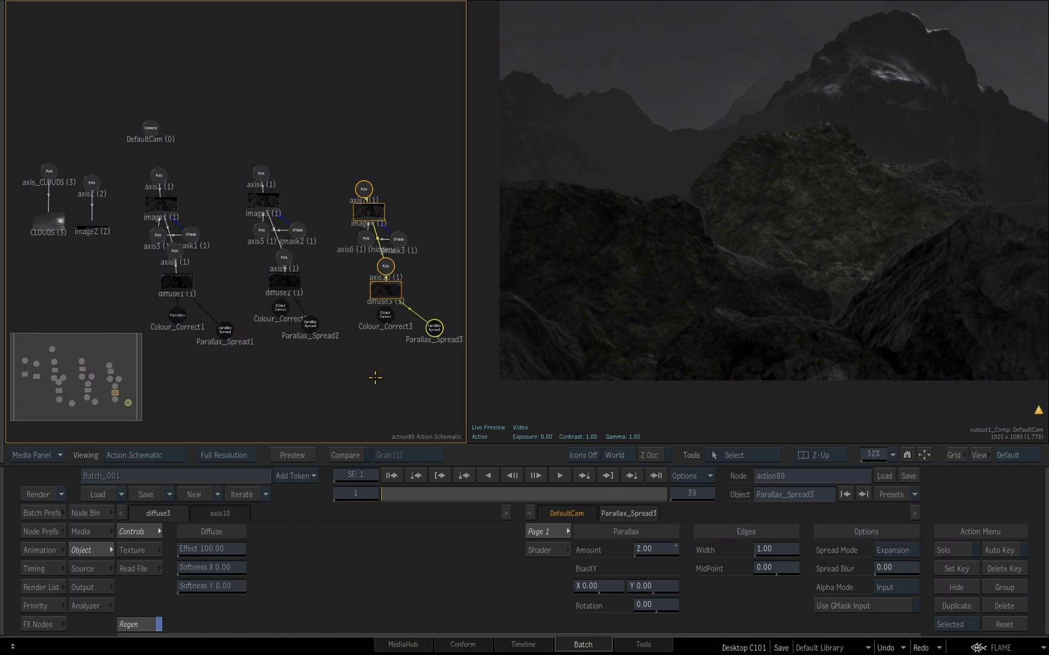
# Drag the DefaultCam node clear of the image layers into the empty left side of the schematic
pyautogui.moveTo(142, 136); pyautogui.dragTo(243, 46)
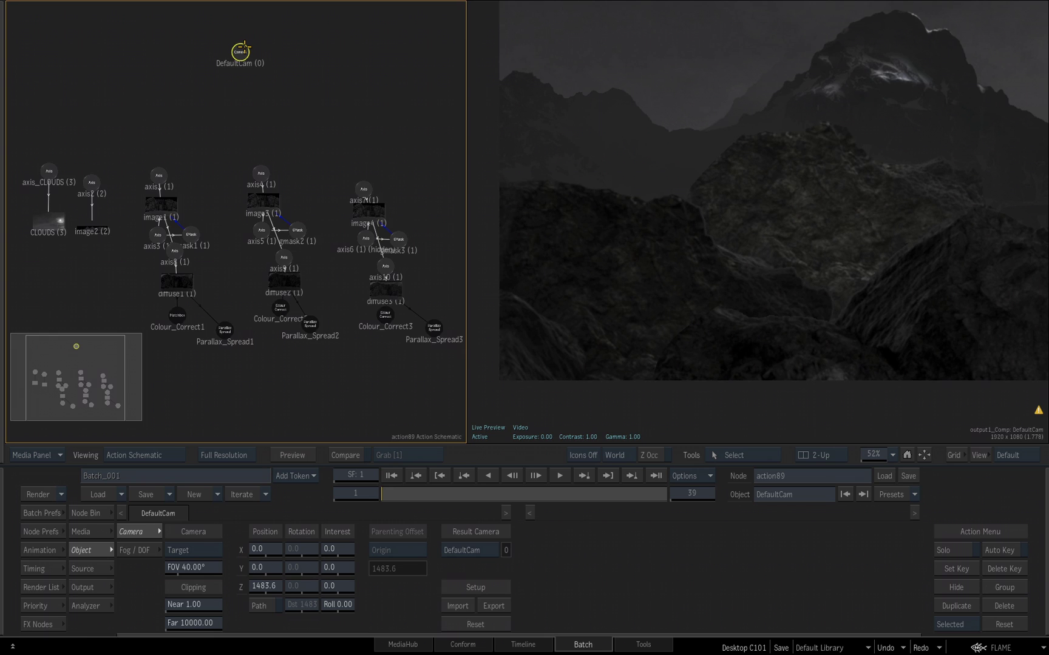
pyautogui.moveTo(243, 46); pyautogui.dragTo(218, 73)
pyautogui.moveTo(194, 288); pyautogui.dragTo(405, 295)
pyautogui.moveTo(439, 80); pyautogui.dragTo(152, 178)
pyautogui.moveTo(249, 221); pyautogui.dragTo(289, 254)
pyautogui.moveTo(228, 207); pyautogui.dragTo(193, 160)
# Add a Stingray Depth of Field effect from the Matchbox bin beneath DefaultCam
pyautogui.click(86, 513)
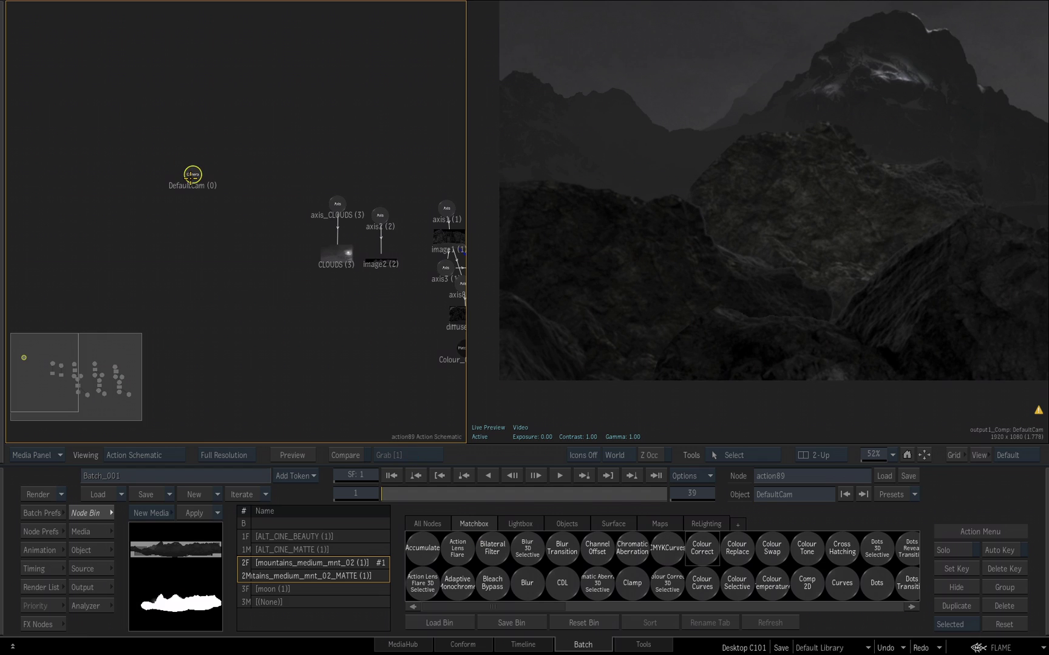
pyautogui.hscroll(5, 642, 555)
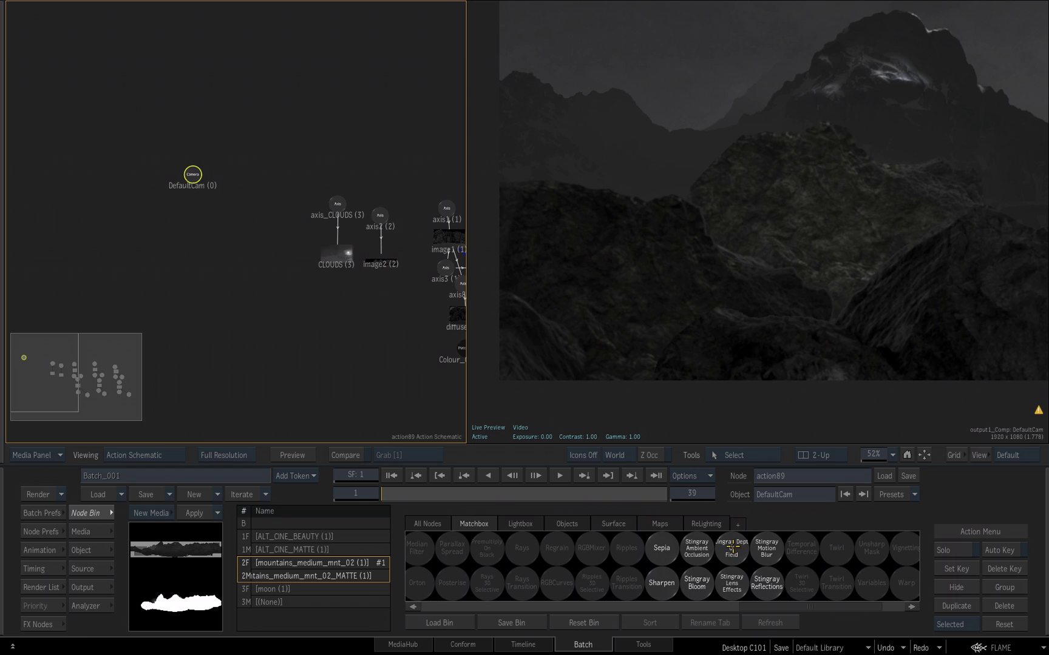
pyautogui.doubleClick(735, 548)
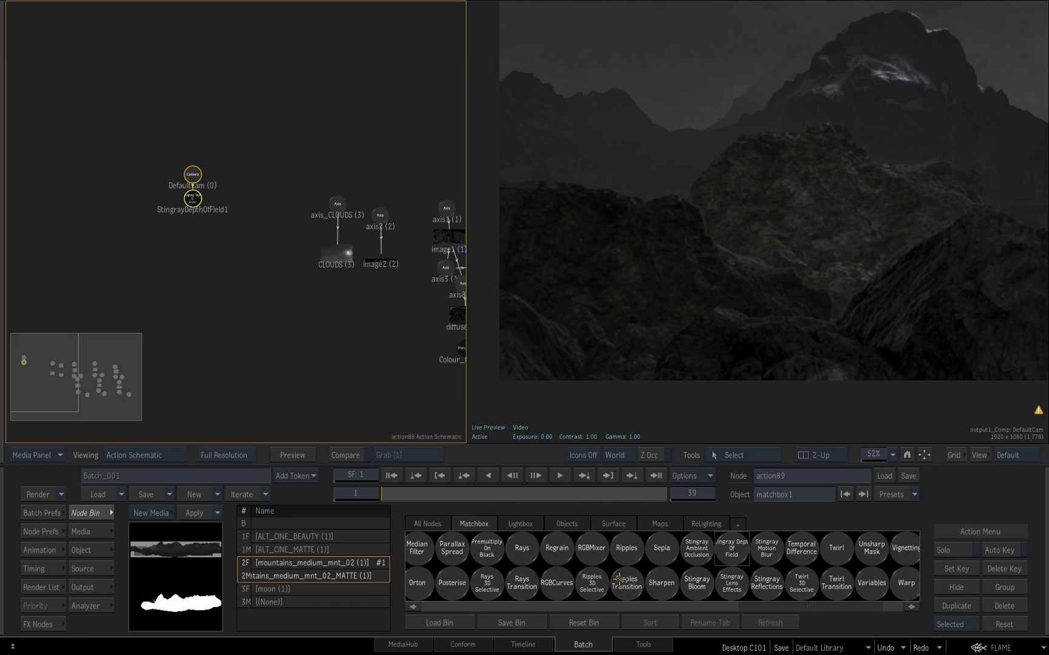
pyautogui.moveTo(195, 211); pyautogui.dragTo(194, 230)
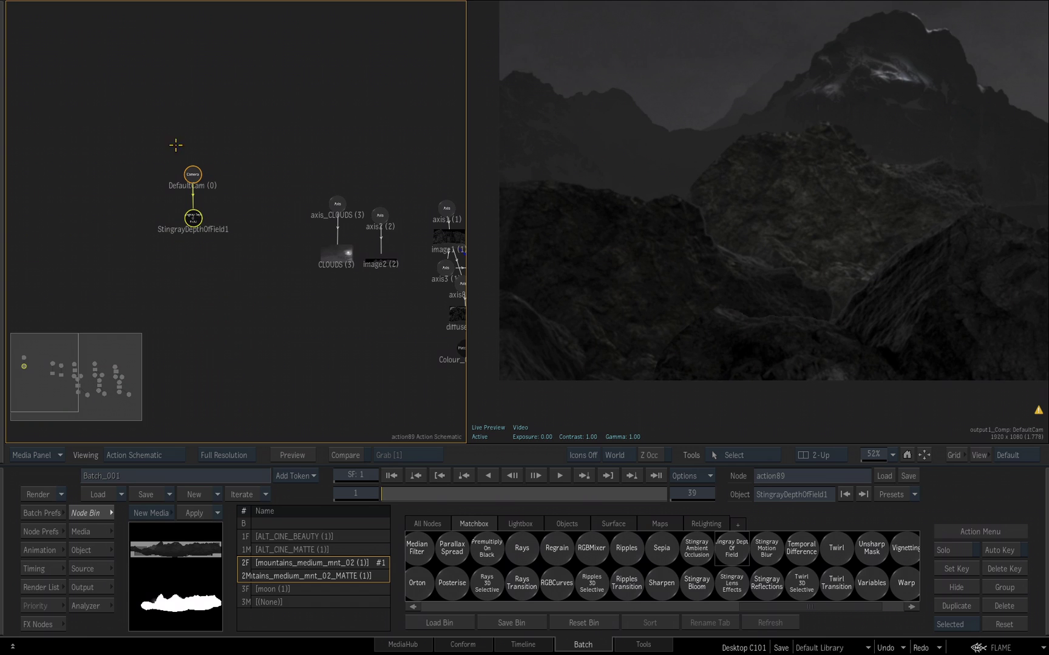
# Zoom in on the nodes, open the depth of field settings and fit the image in the viewer
pyautogui.moveTo(197, 278); pyautogui.dragTo(332, 267)
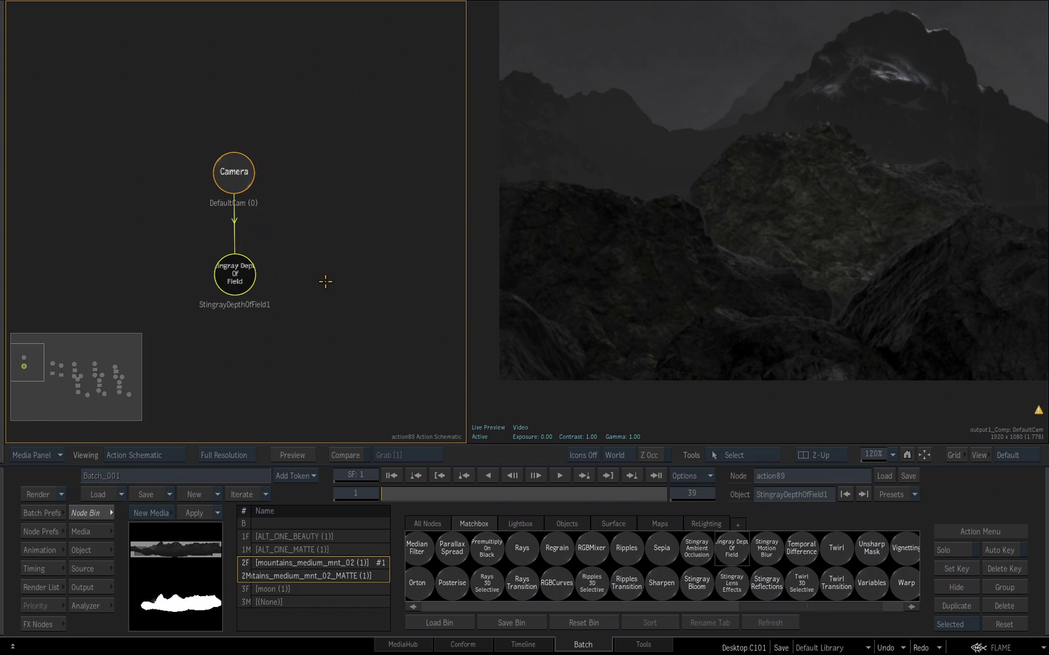
pyautogui.click(235, 273)
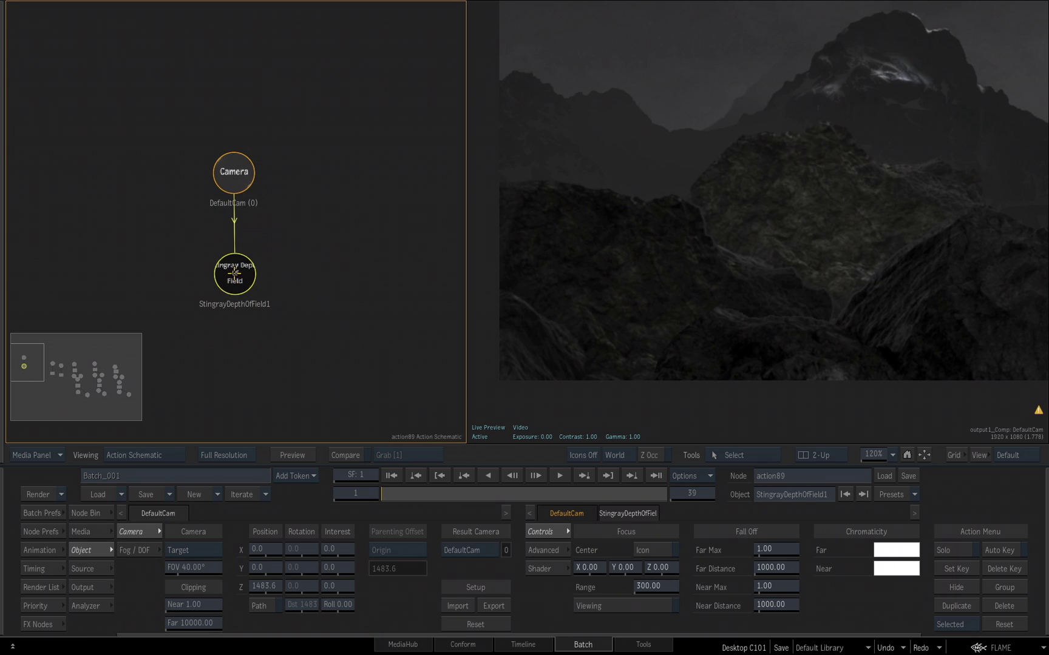
pyautogui.click(735, 395)
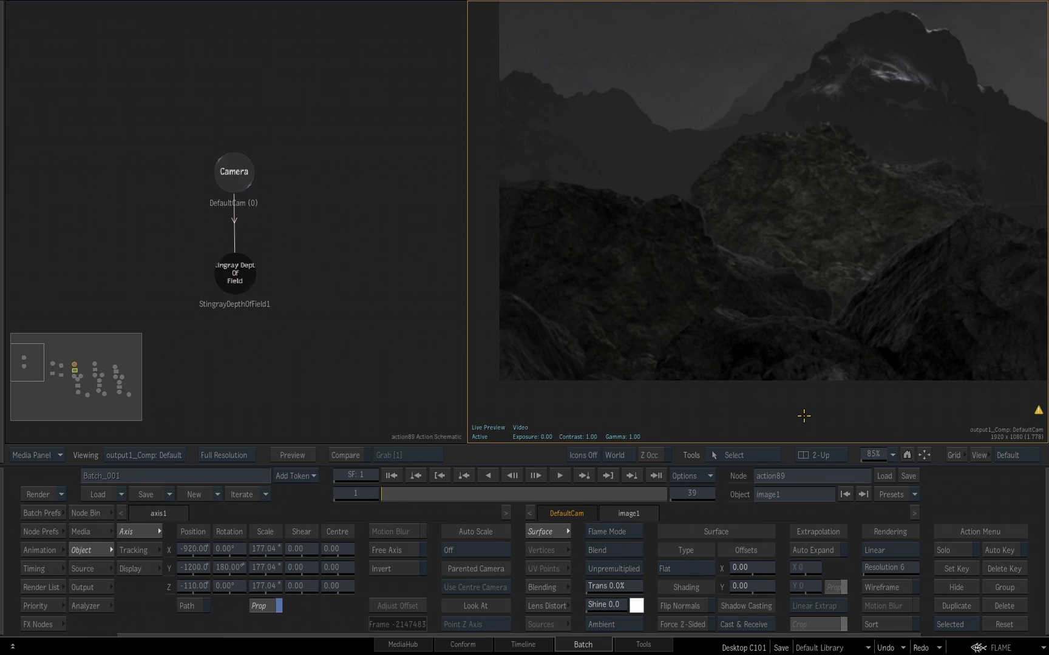
pyautogui.click(922, 455)
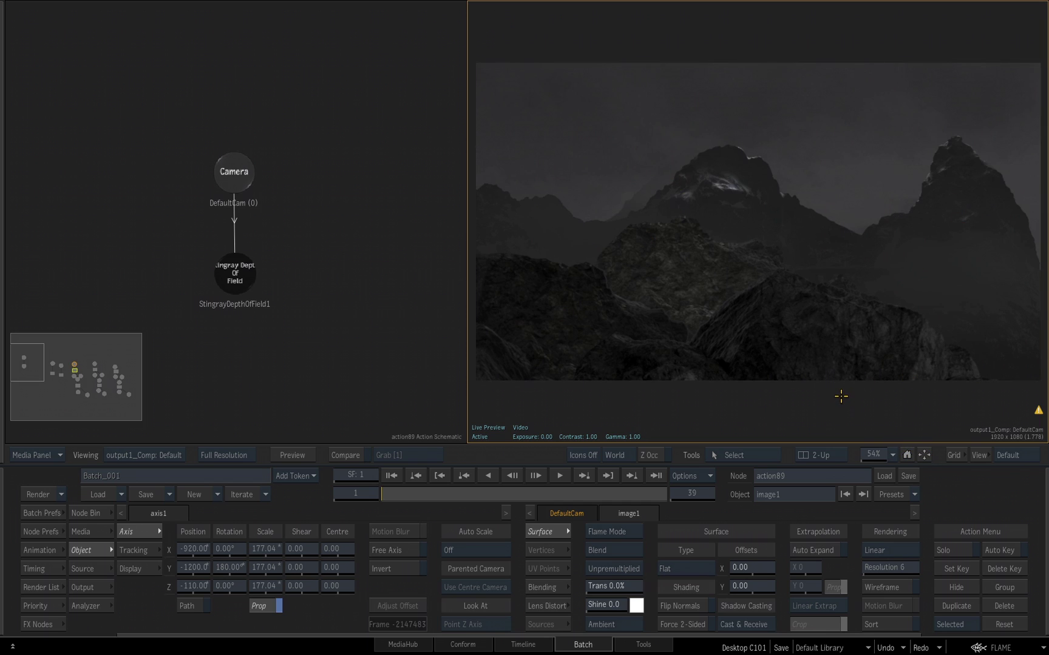
pyautogui.moveTo(235, 278); pyautogui.dragTo(235, 274)
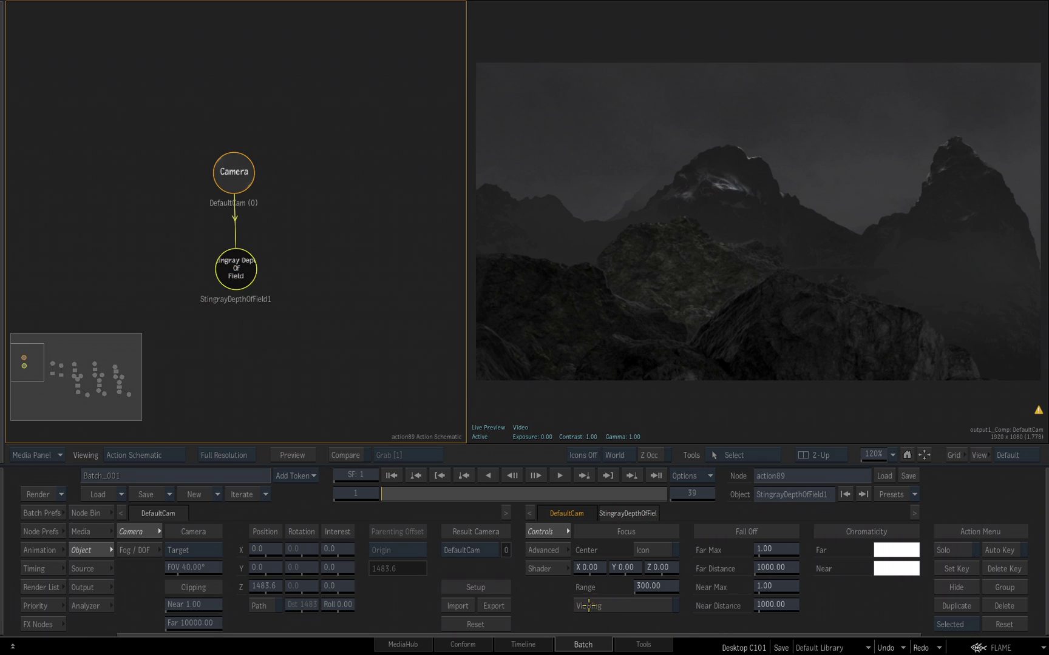
# Turn on the magenta focus-depth preview and set the Focus Center Z to 500
pyautogui.click(614, 606)
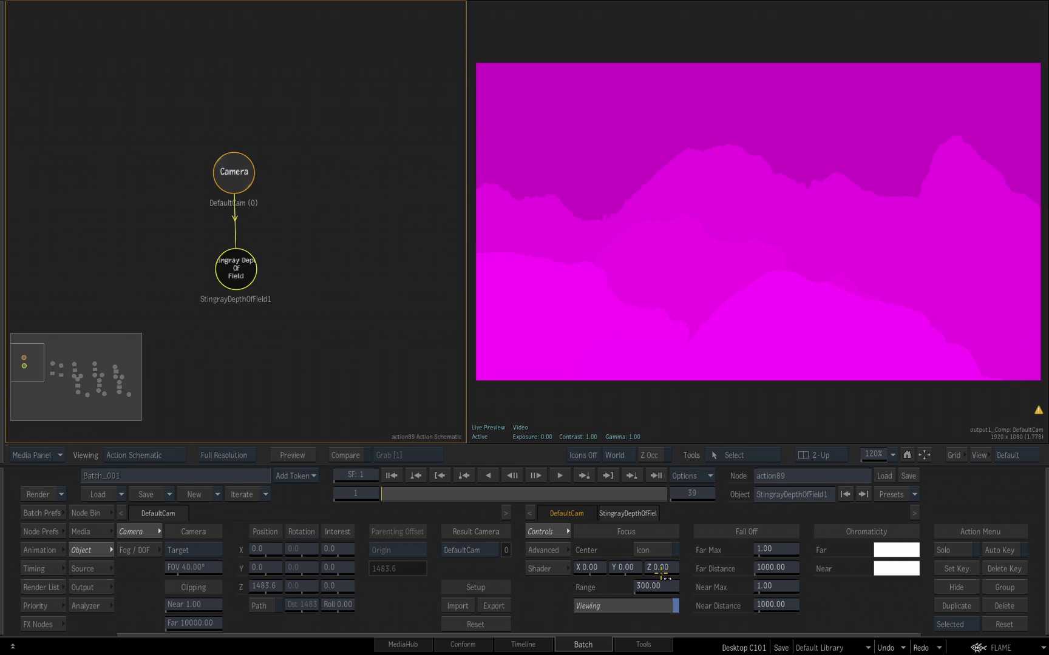
pyautogui.moveTo(660, 571); pyautogui.dragTo(797, 564)
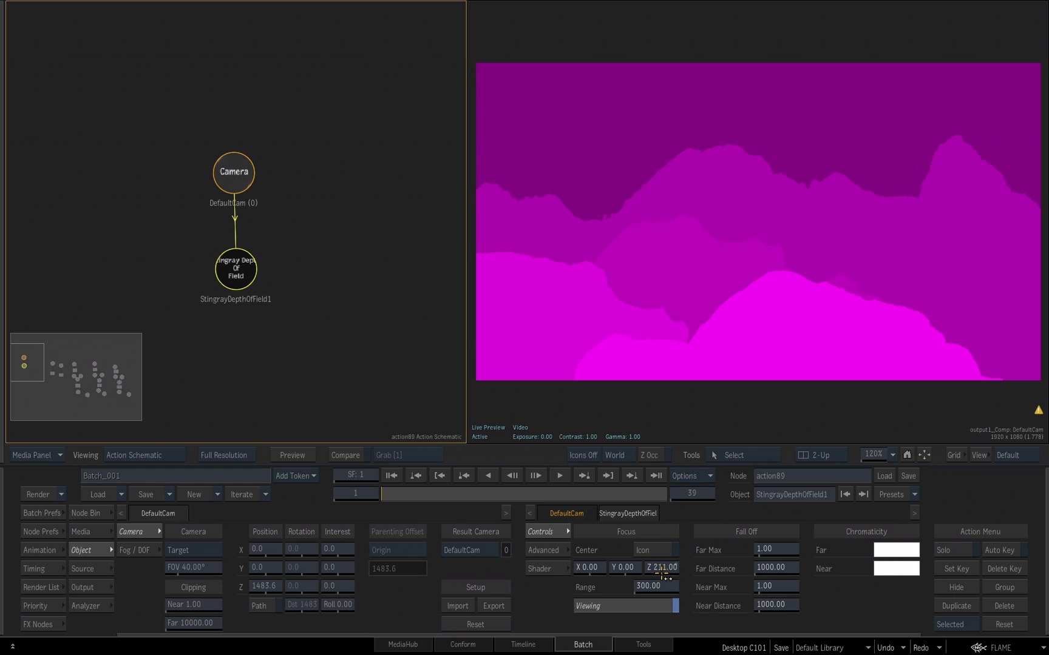
pyautogui.moveTo(662, 575); pyautogui.dragTo(845, 590)
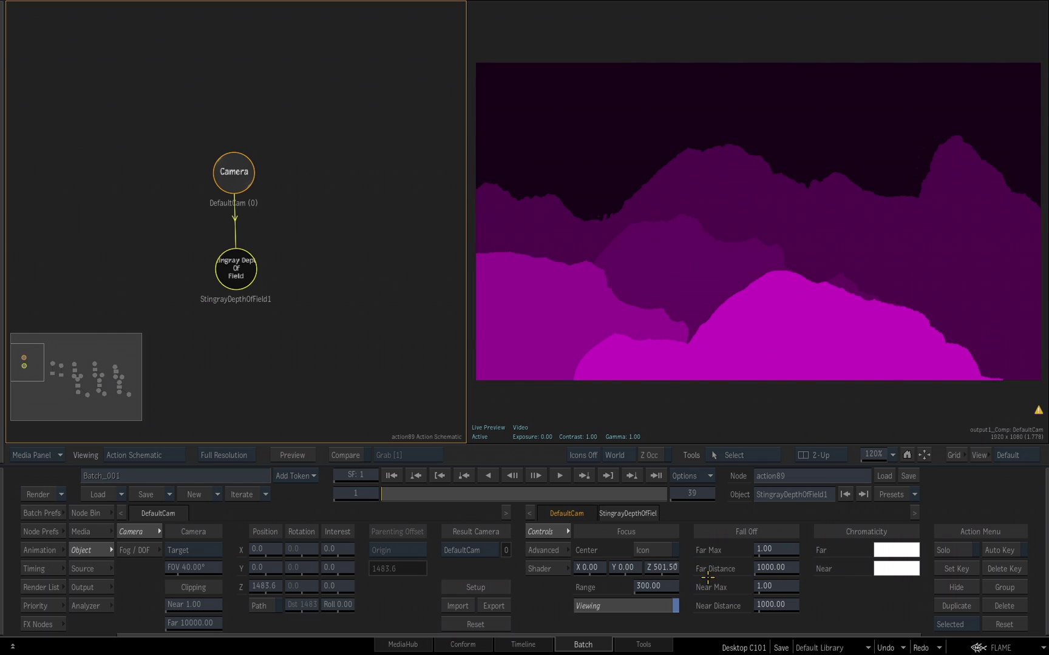
pyautogui.click(664, 569)
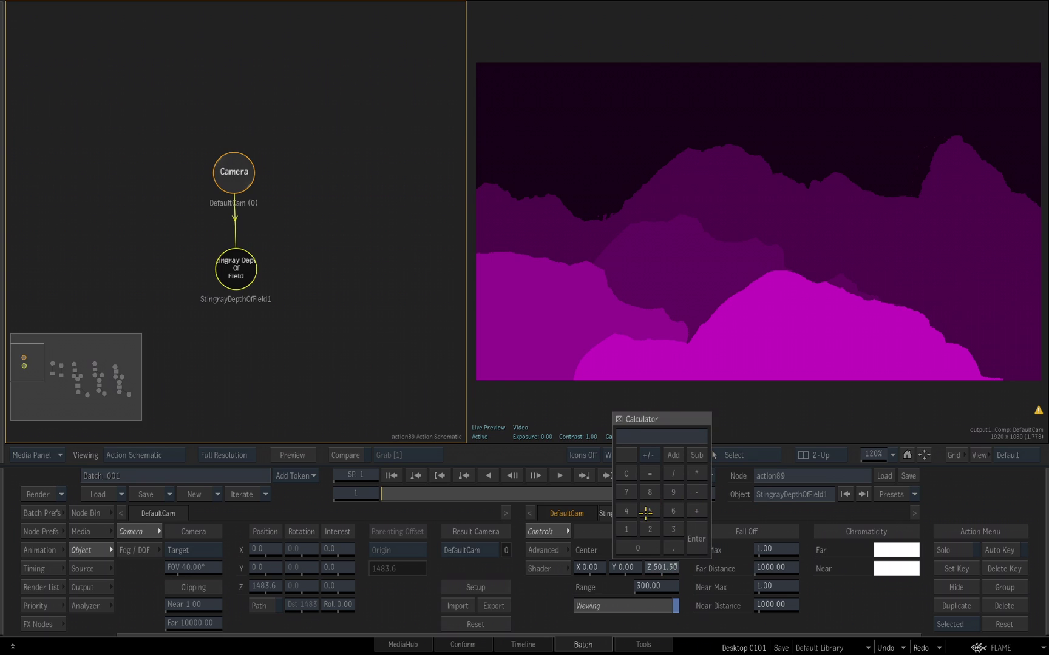
pyautogui.click(706, 544)
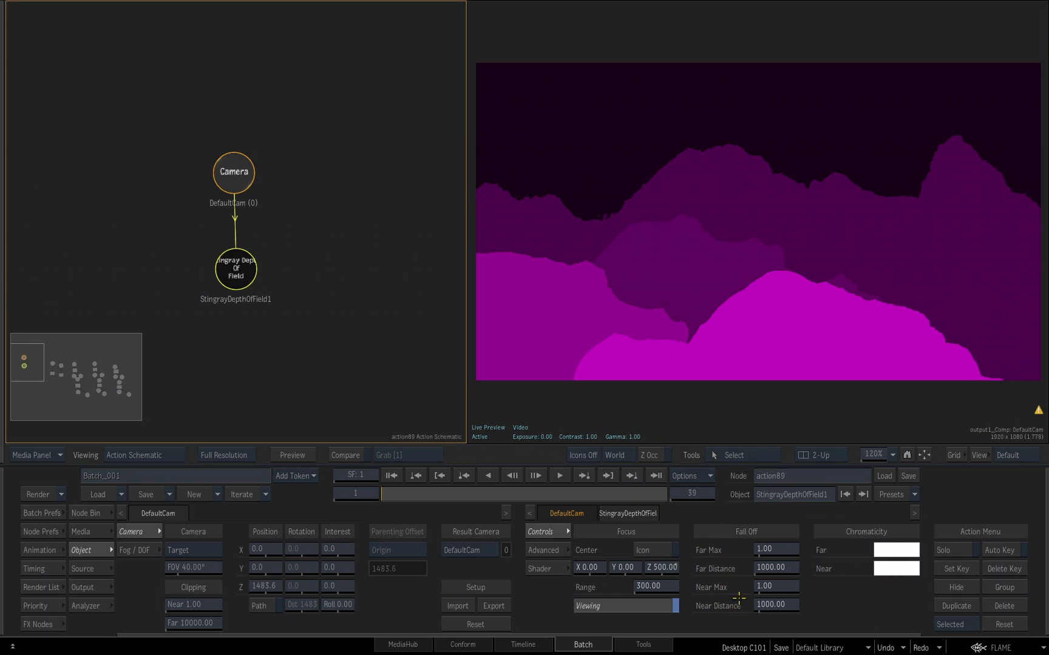
# Return to the normal render and set the depth of field Fall Off Far Max to 2.20
pyautogui.click(626, 606)
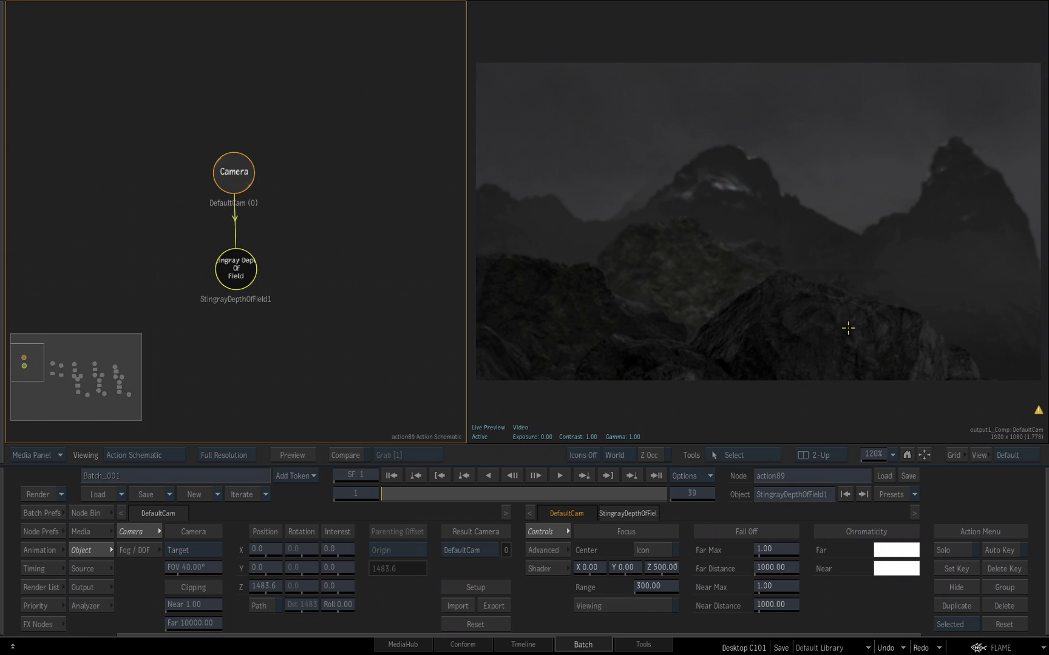
pyautogui.moveTo(768, 549)
pyautogui.mouseDown()
pyautogui.moveTo(852, 533)
pyautogui.moveTo(780, 542)
pyautogui.mouseUp()
pyautogui.click(779, 548)
pyautogui.click(787, 527)
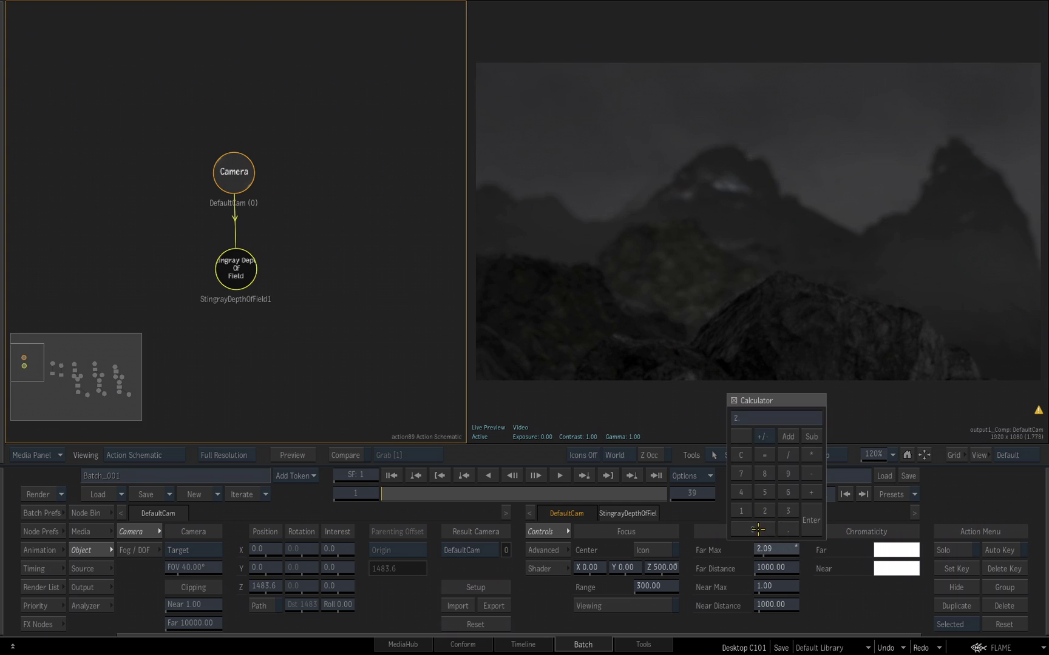
pyautogui.click(764, 511)
pyautogui.click(752, 529)
pyautogui.click(809, 520)
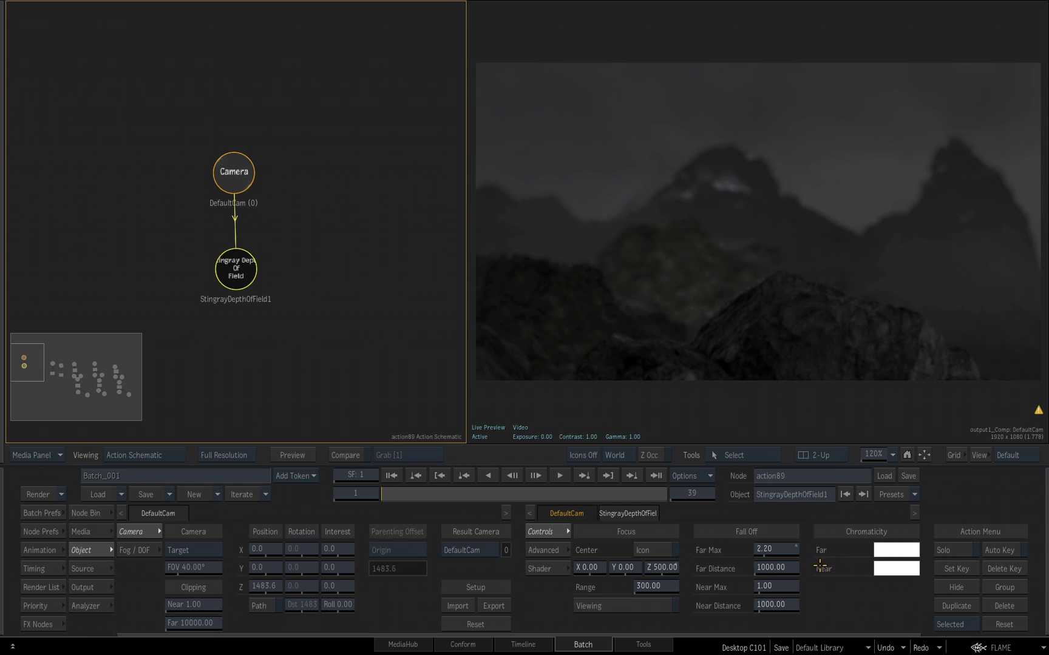
# Set Near Max to 7.00, then toggle the depth of field node's visibility to compare
pyautogui.moveTo(775, 585); pyautogui.dragTo(805, 581)
pyautogui.click(787, 587)
pyautogui.click(741, 511)
pyautogui.click(810, 555)
pyautogui.moveTo(237, 255); pyautogui.dragTo(209, 267)
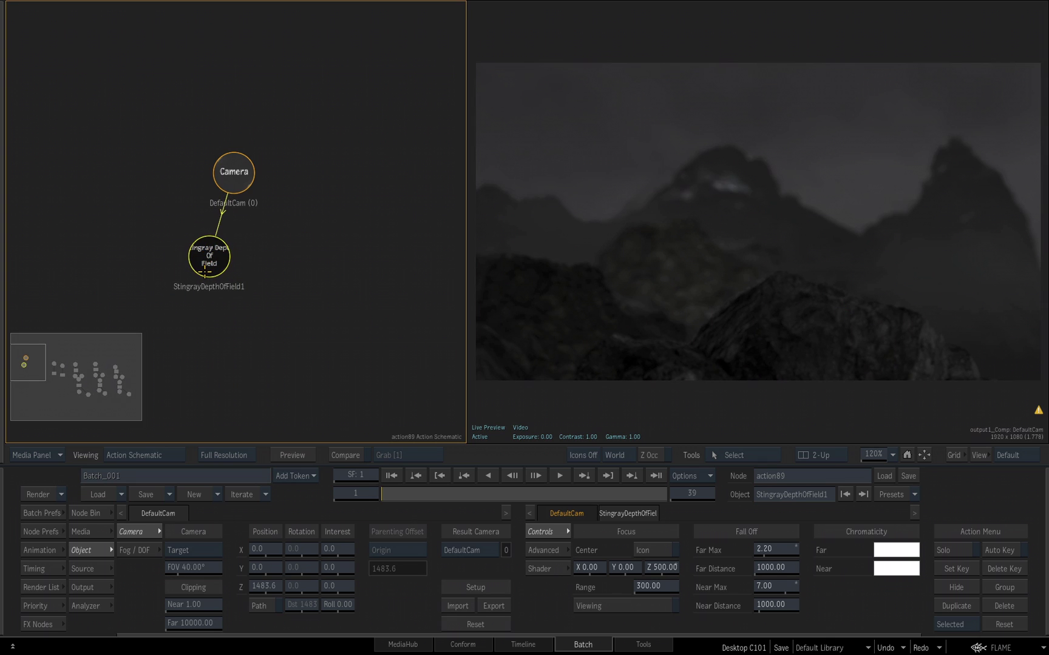
pyautogui.press('h')
pyautogui.press('h')
pyautogui.press('h')
pyautogui.press('h')
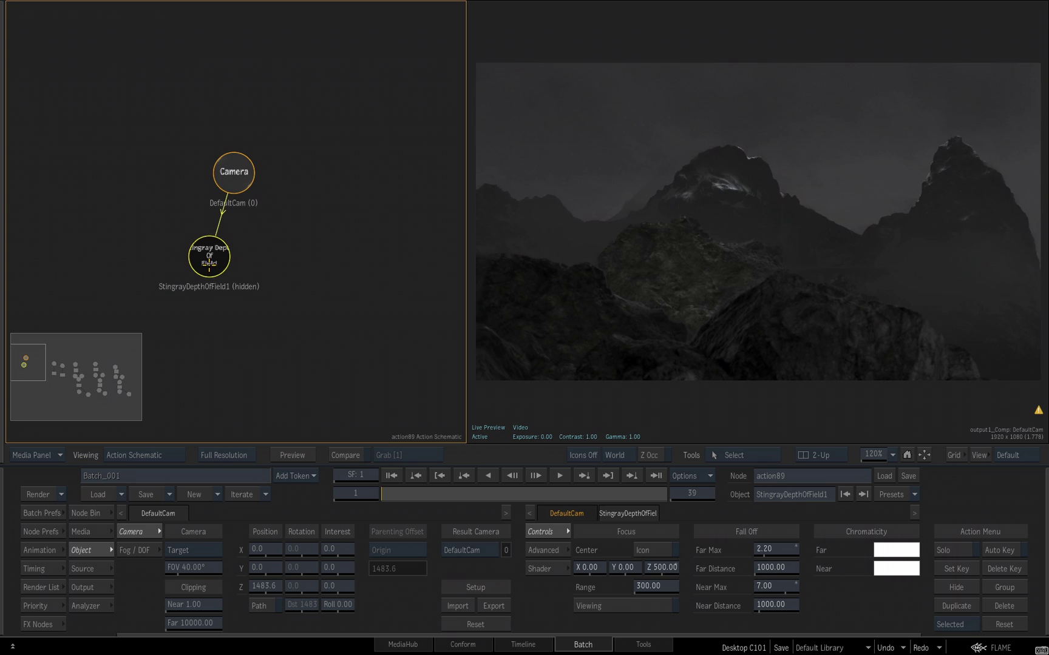
pyautogui.press('h')
pyautogui.press('h')
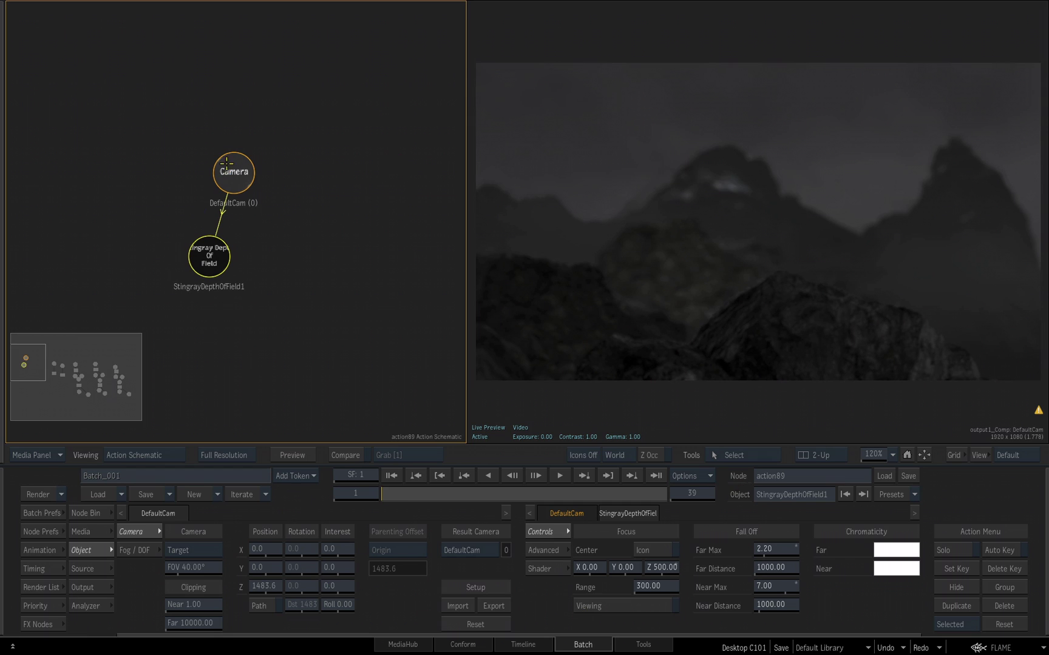
# Move the Camera up, attach a Stingray Bloom node beneath it and show its settings
pyautogui.moveTo(234, 171); pyautogui.dragTo(243, 149)
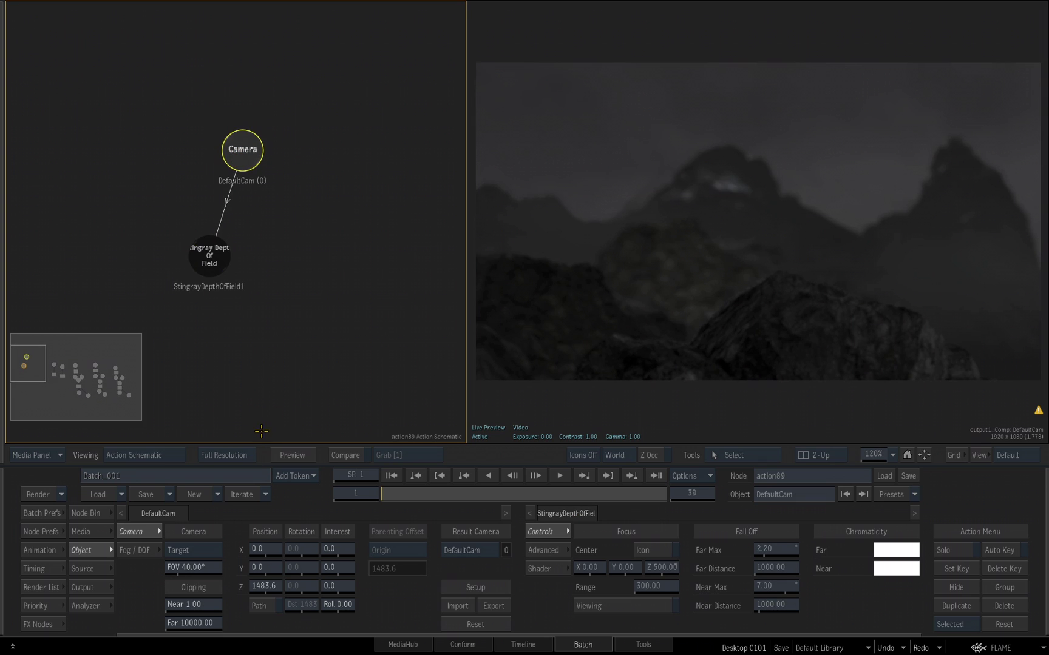
pyautogui.click(86, 511)
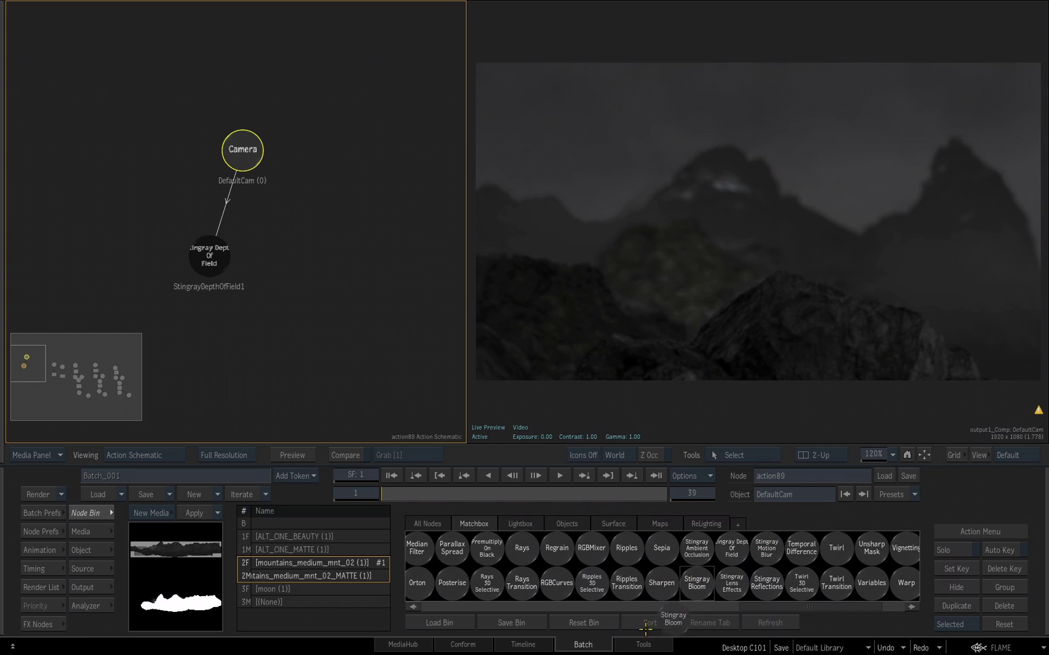
pyautogui.moveTo(697, 582); pyautogui.dragTo(339, 347)
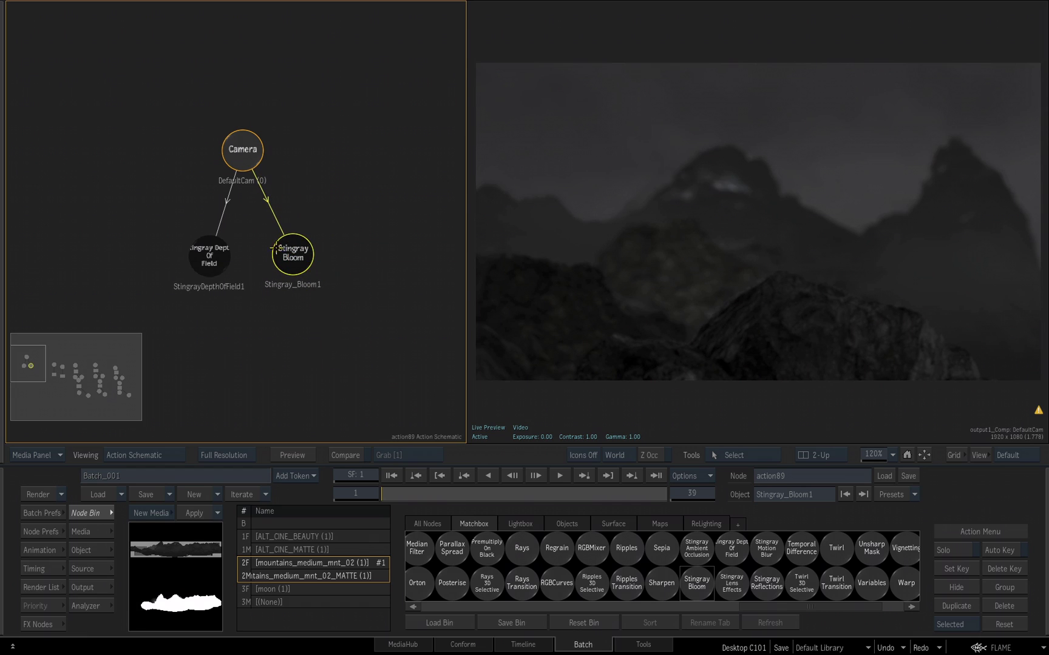
pyautogui.click(293, 253)
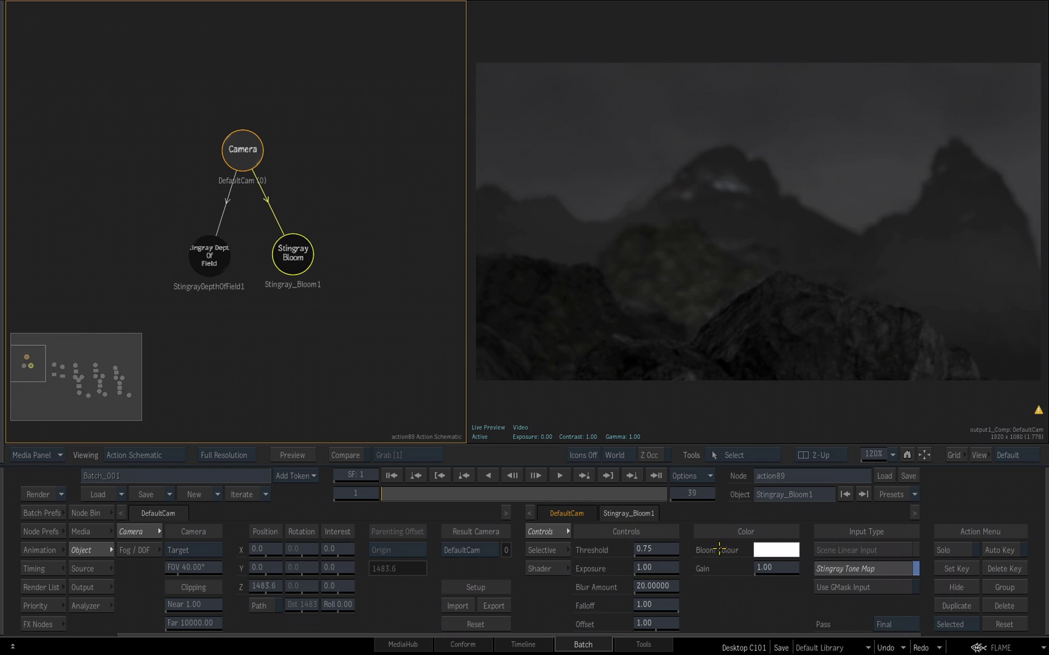
# Lower the bloom Threshold to 0.25
pyautogui.moveTo(652, 550); pyautogui.dragTo(627, 550)
pyautogui.click(662, 549)
pyautogui.click(669, 530)
pyautogui.click(644, 511)
pyautogui.click(643, 492)
pyautogui.click(691, 520)
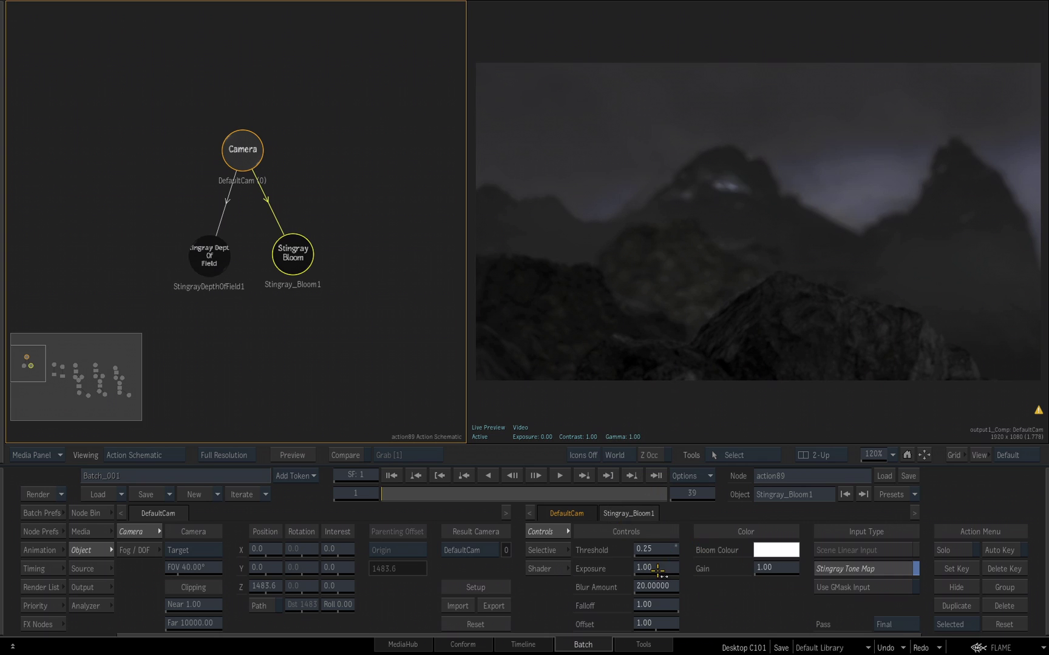
# Raise the bloom Exposure to 1.20
pyautogui.moveTo(659, 566); pyautogui.dragTo(662, 565)
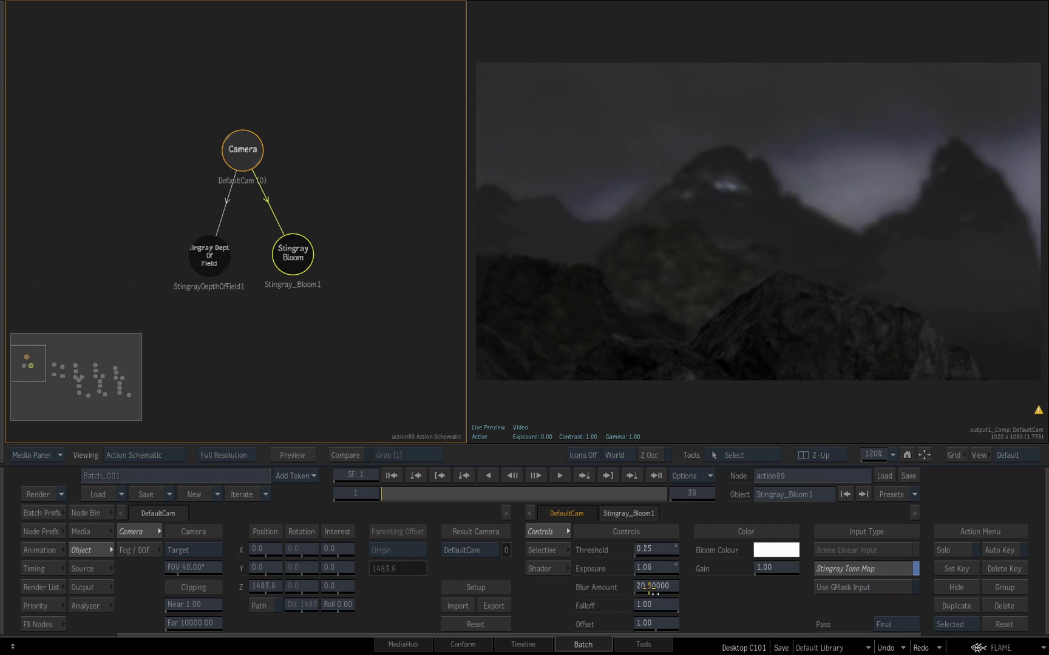
pyautogui.moveTo(659, 566); pyautogui.dragTo(666, 565)
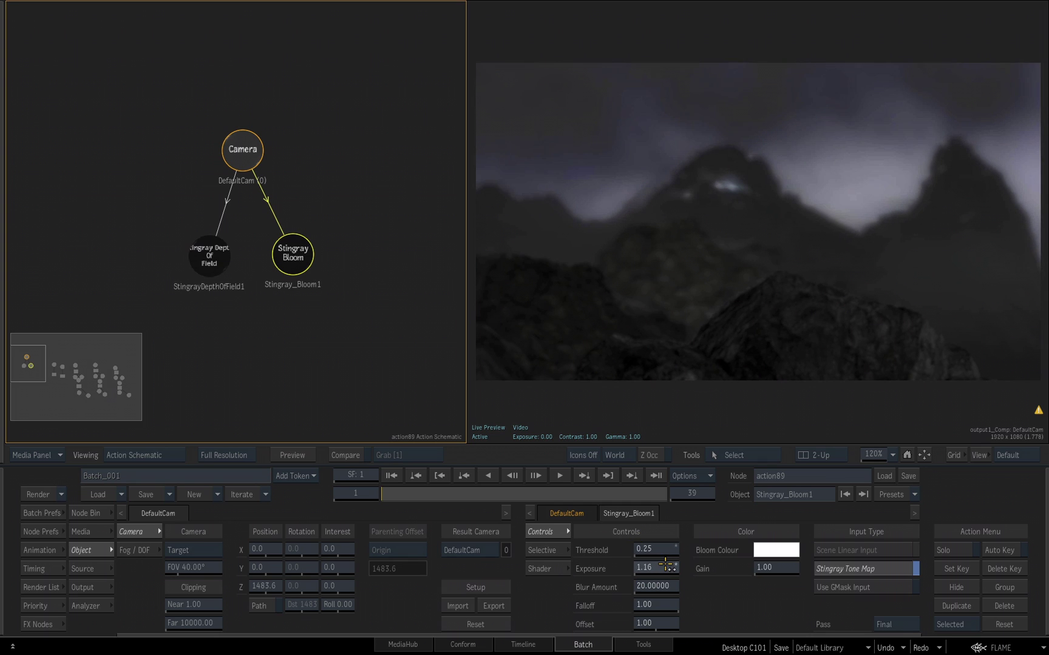
pyautogui.click(666, 566)
pyautogui.click(622, 530)
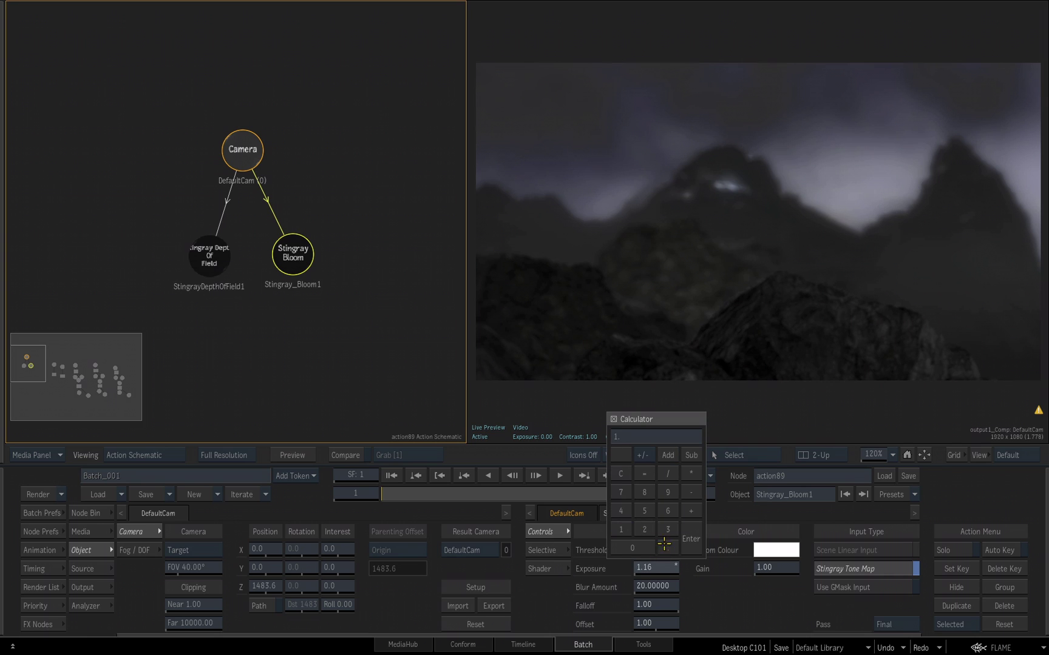
pyautogui.click(644, 529)
pyautogui.click(631, 548)
pyautogui.click(690, 539)
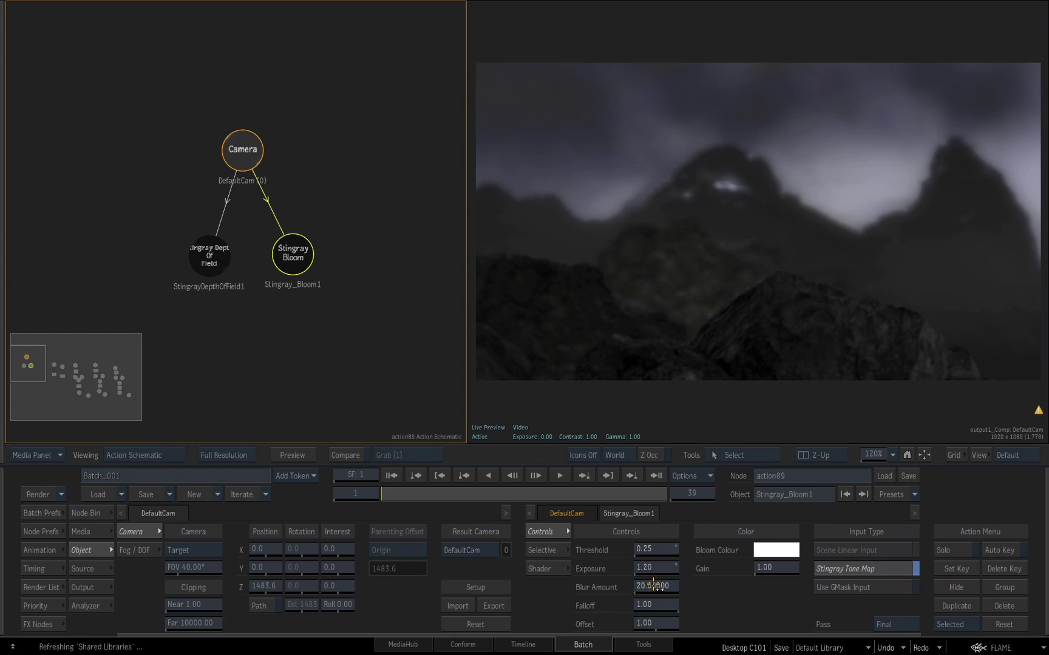
# Set Blur Amount to 23 and Gain to 0.60, then toggle the bloom off and on to compare
pyautogui.click(655, 585)
pyautogui.click(645, 548)
pyautogui.click(667, 548)
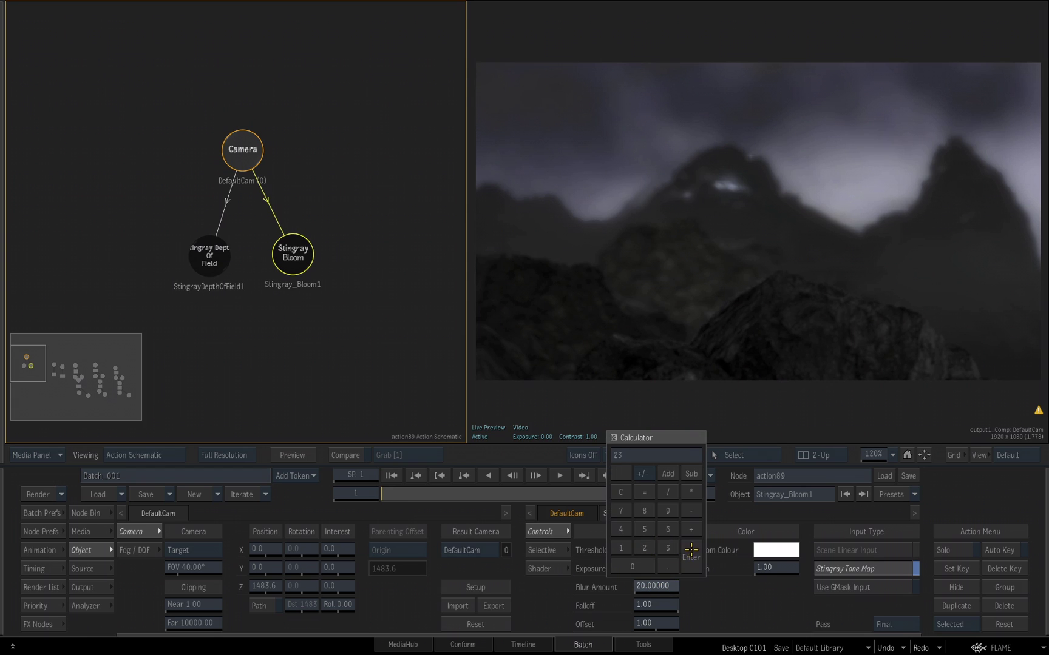
pyautogui.click(690, 549)
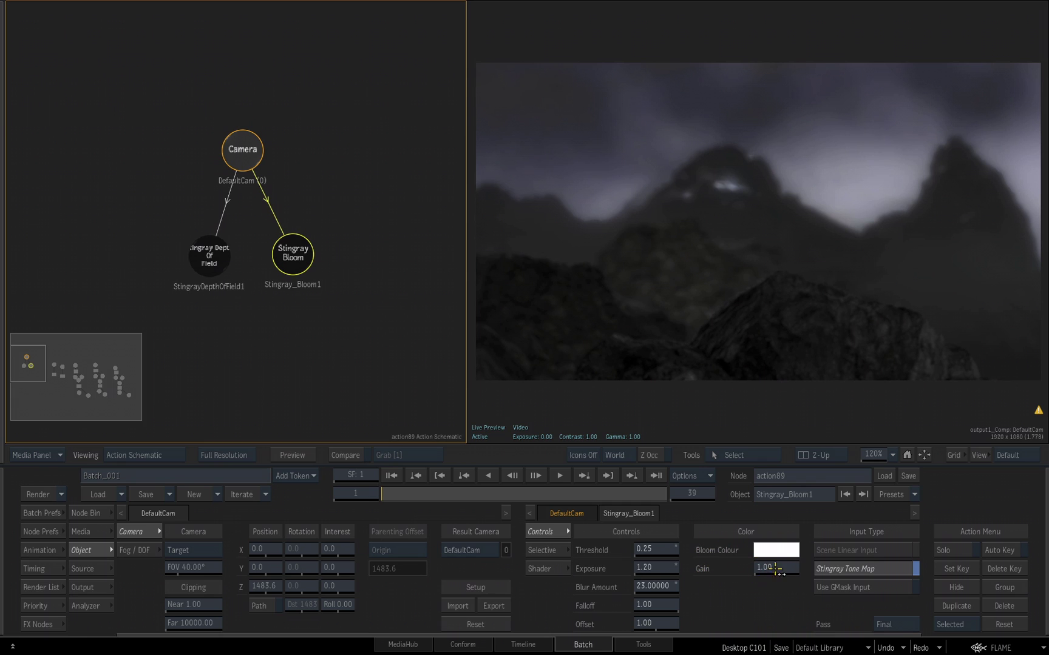
pyautogui.moveTo(775, 566); pyautogui.dragTo(748, 574)
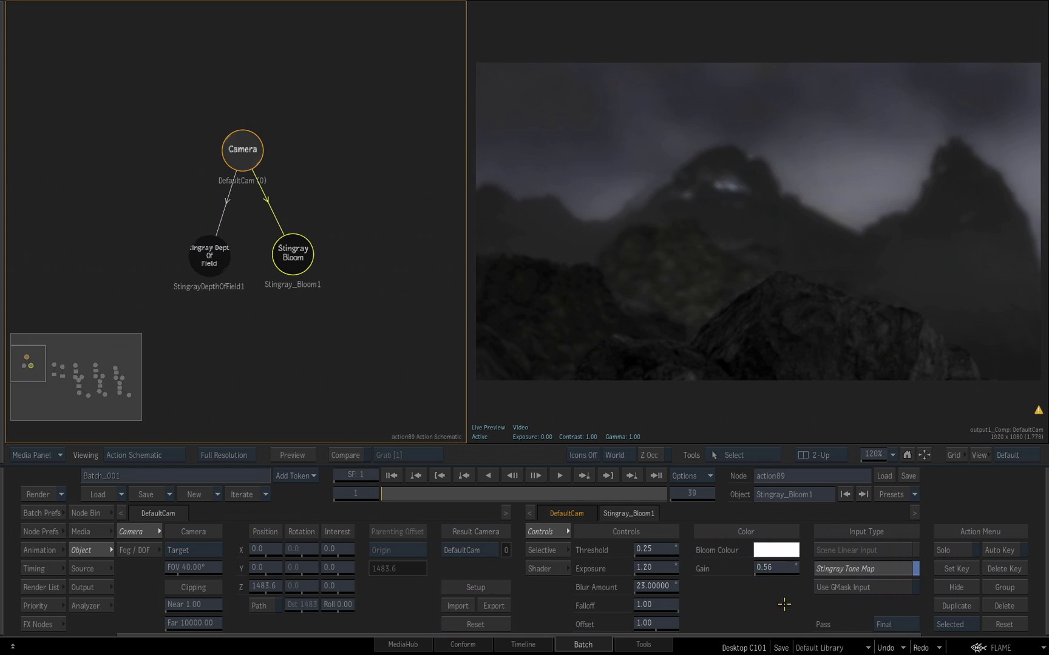
pyautogui.click(773, 569)
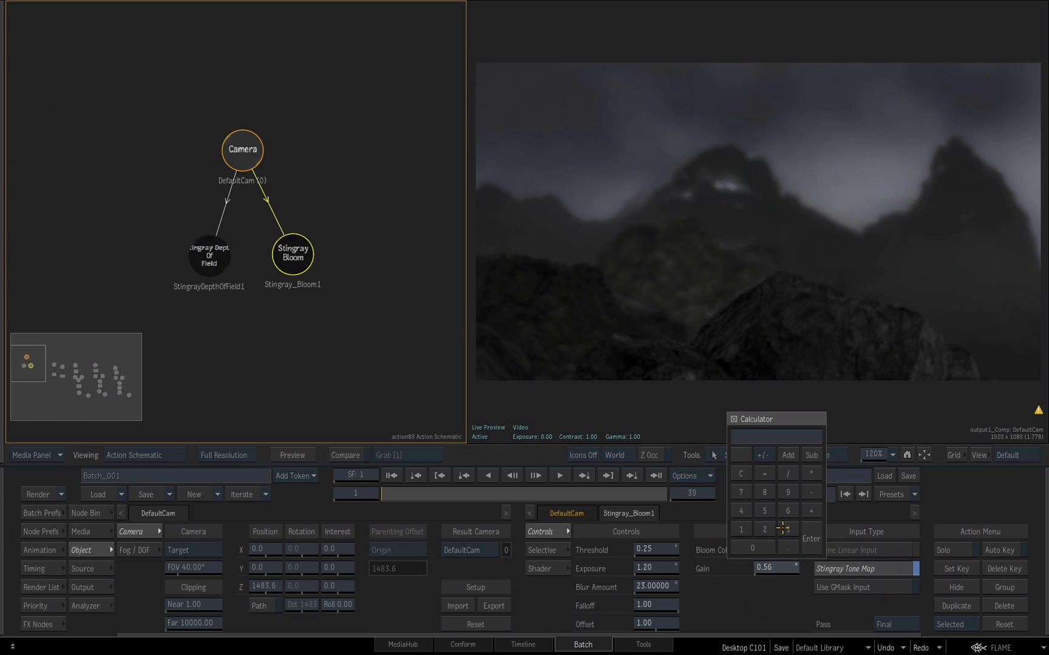
pyautogui.press('Return')
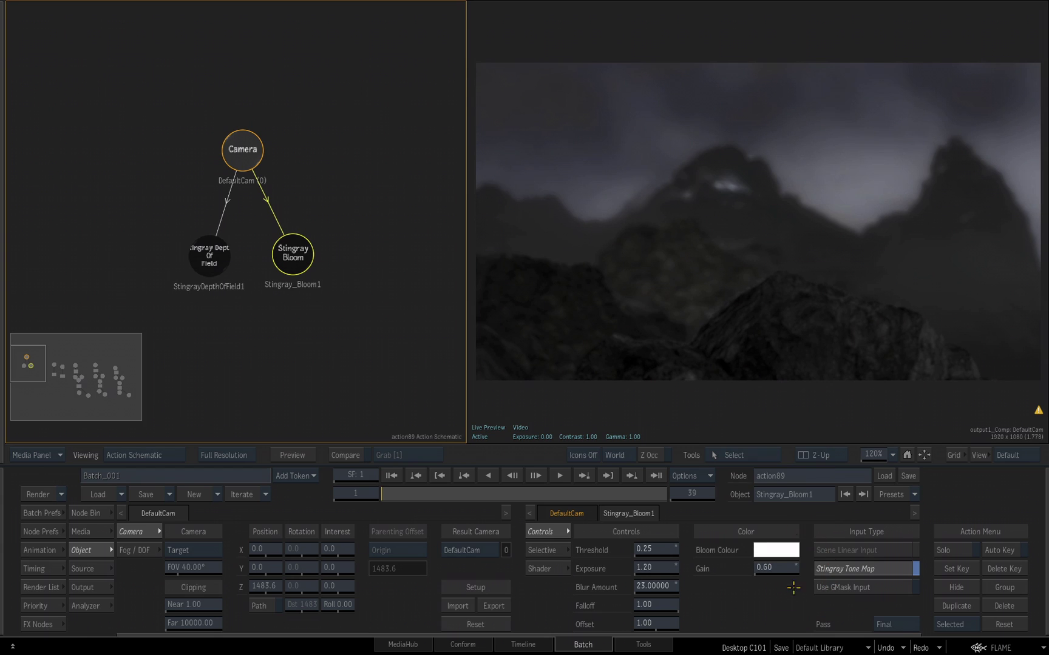
pyautogui.moveTo(302, 250)
pyautogui.mouseDown()
pyautogui.moveTo(322, 239)
pyautogui.moveTo(303, 262)
pyautogui.mouseUp()
pyautogui.press('h')
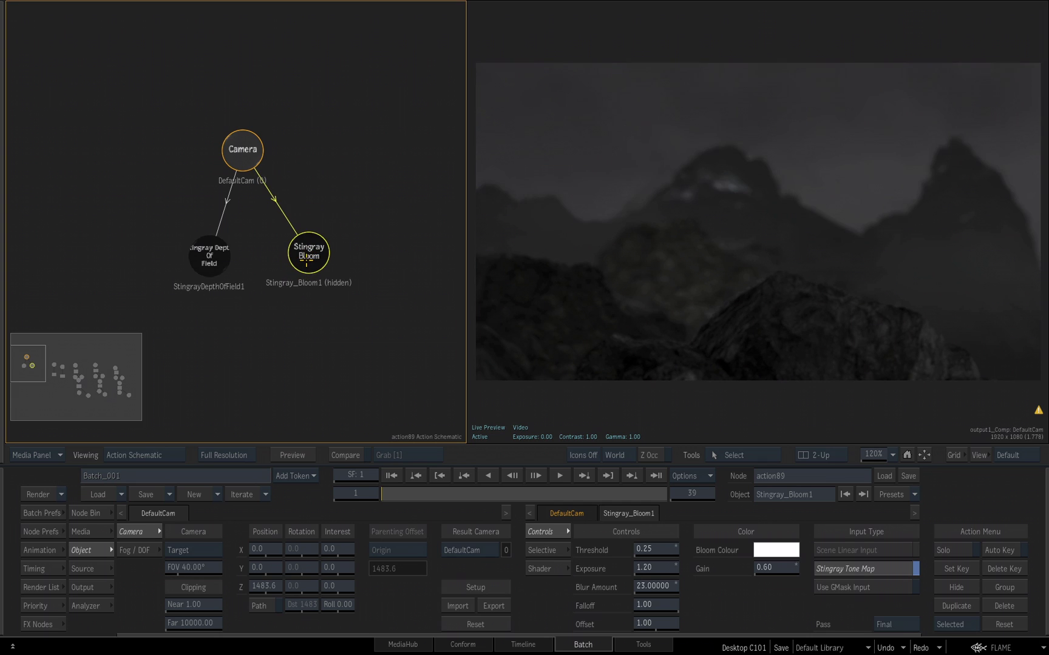
pyautogui.press('h')
pyautogui.press('h')
pyautogui.press('h')
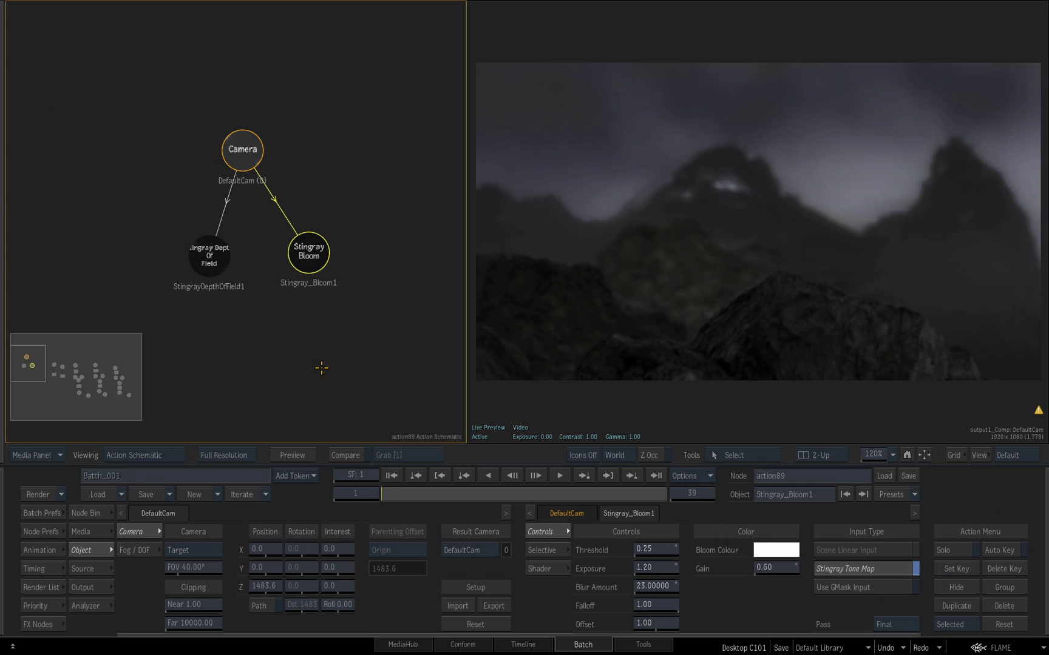
# Arrange the Camera above StingrayDepthOfField1 and Stingray_Bloom1, placed side by side
pyautogui.moveTo(236, 150); pyautogui.dragTo(255, 114)
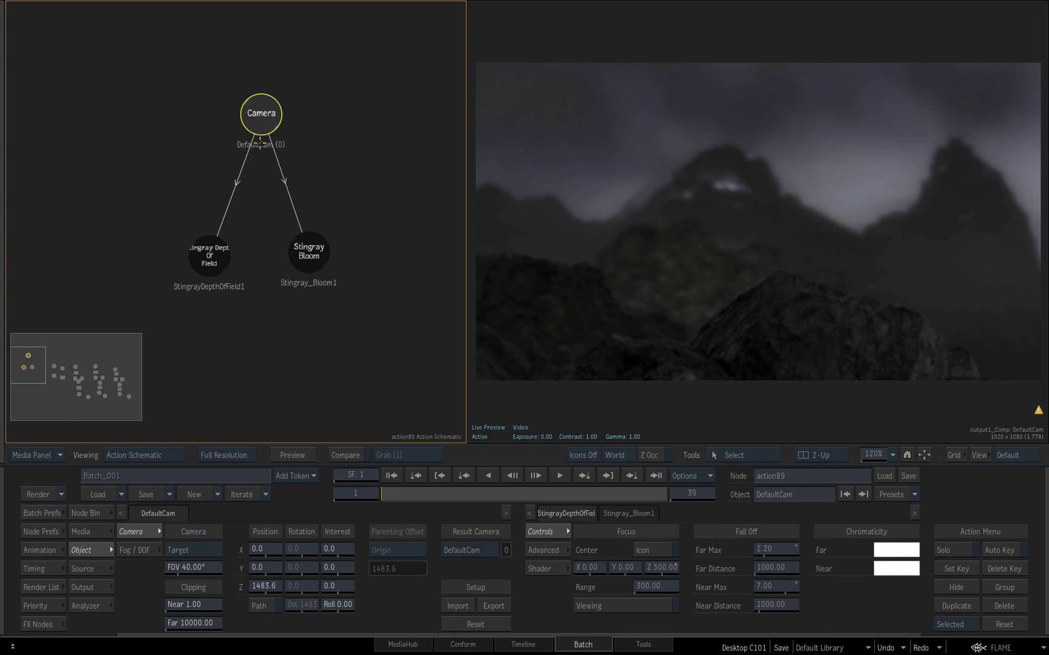
pyautogui.moveTo(205, 250); pyautogui.dragTo(122, 209)
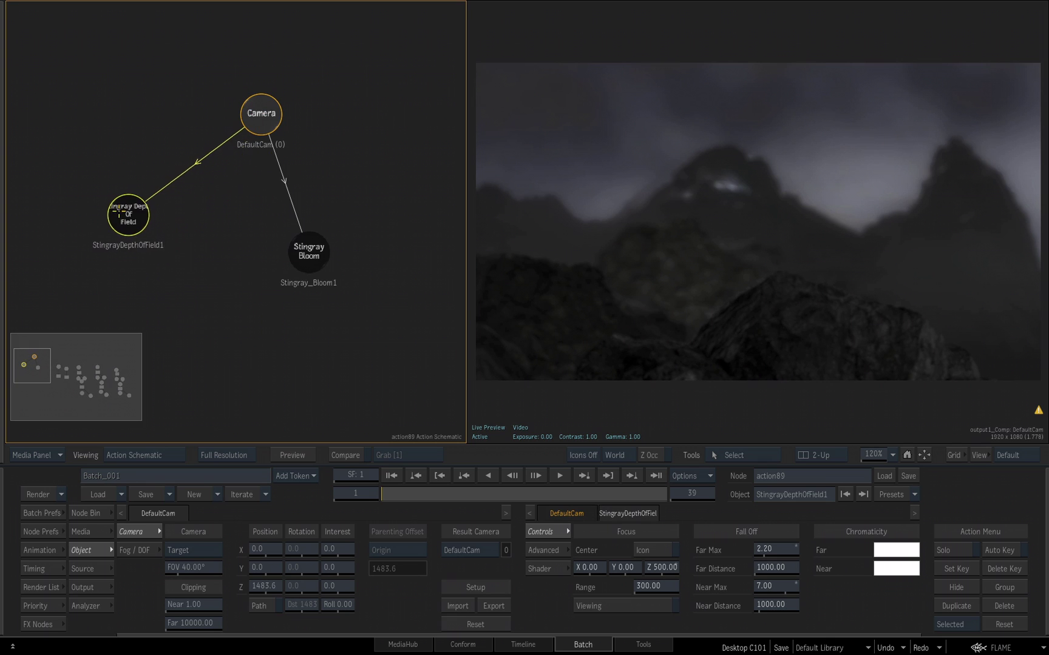
pyautogui.moveTo(323, 238); pyautogui.dragTo(216, 227)
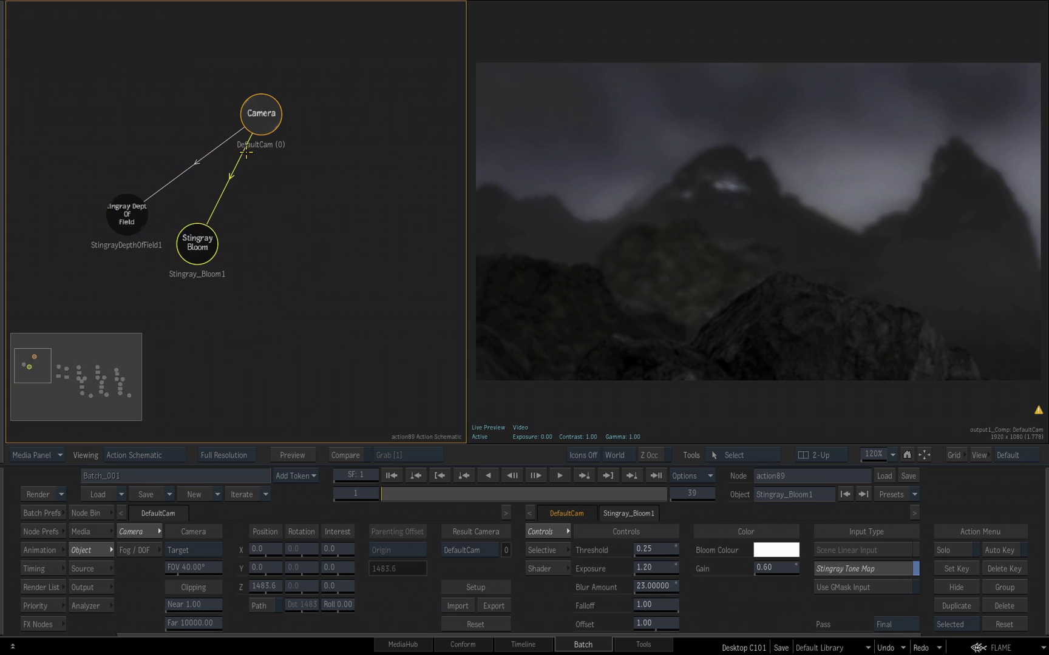
pyautogui.moveTo(248, 153); pyautogui.dragTo(243, 163)
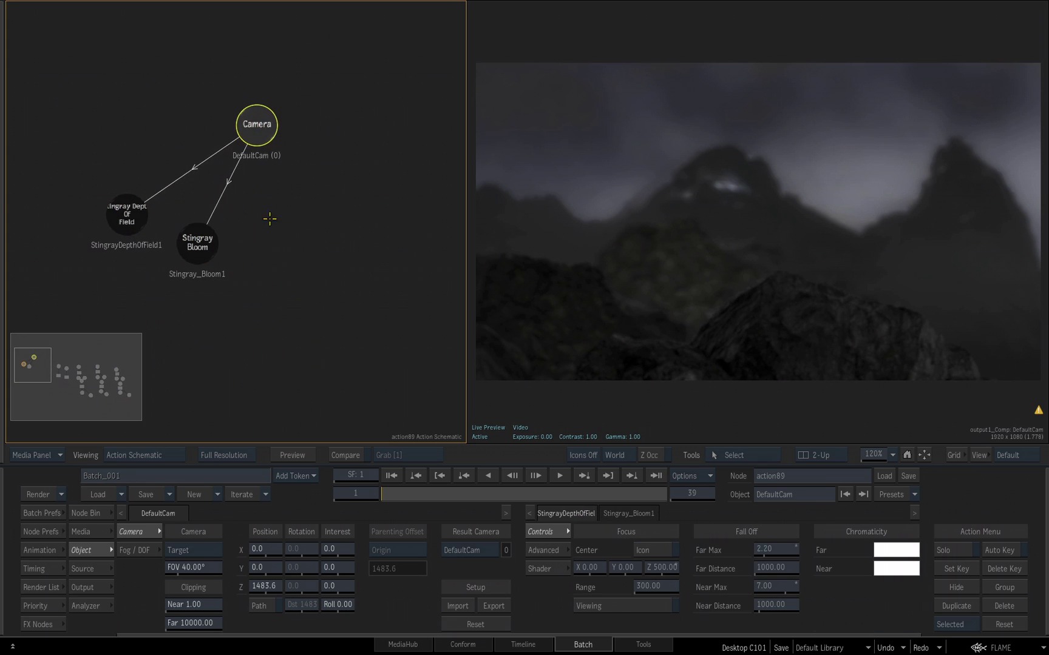
# Add Colour Correct 3D Selective from the Matchbox bin under the Camera and open its settings
pyautogui.click(80, 513)
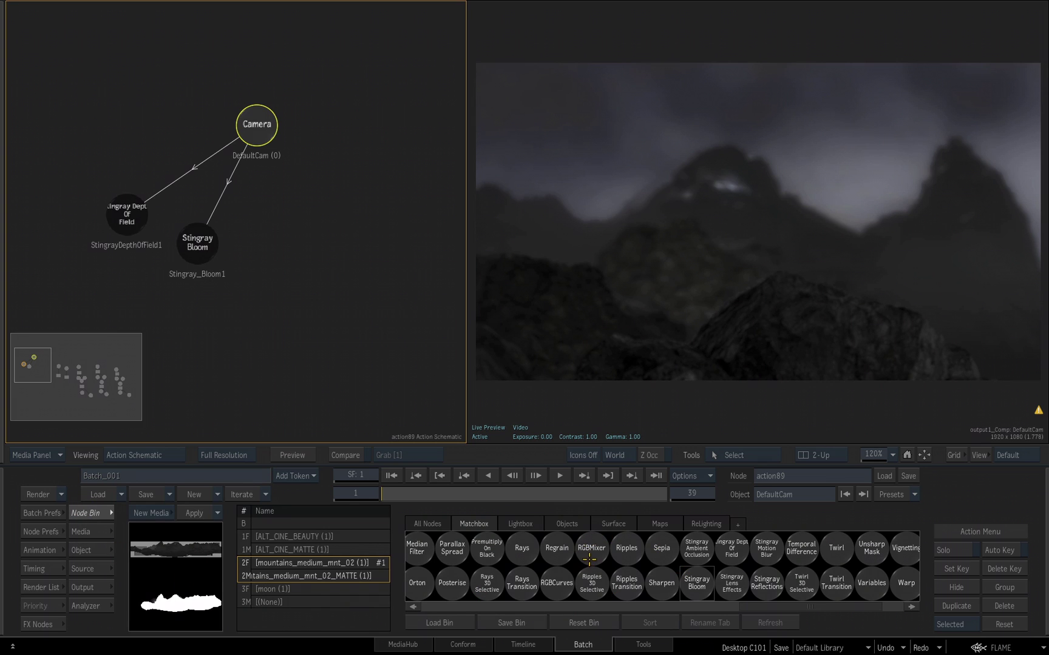
pyautogui.hscroll(-5, 592, 561)
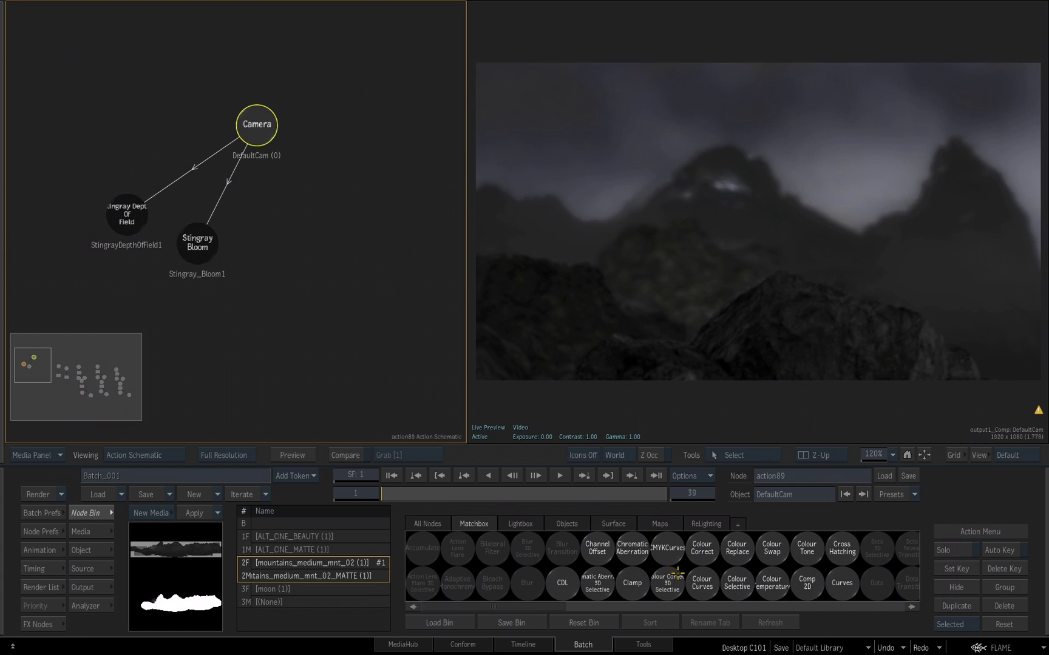
pyautogui.moveTo(667, 582); pyautogui.dragTo(293, 249)
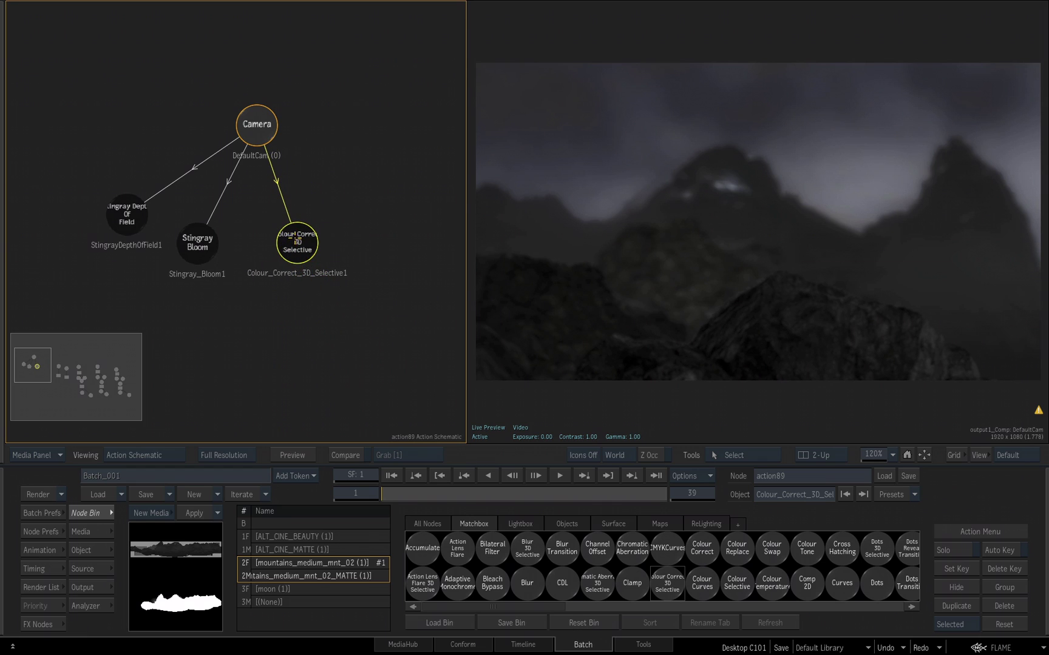
pyautogui.doubleClick(297, 241)
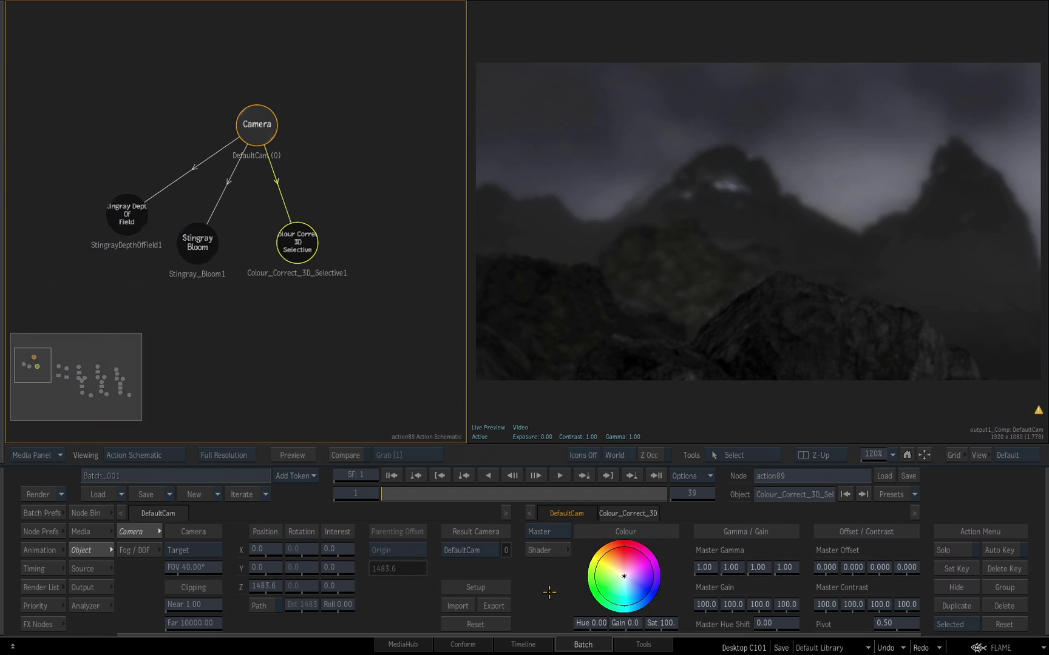
# Switch the colour correction to Selective mode with Depth as the selection type
pyautogui.click(547, 532)
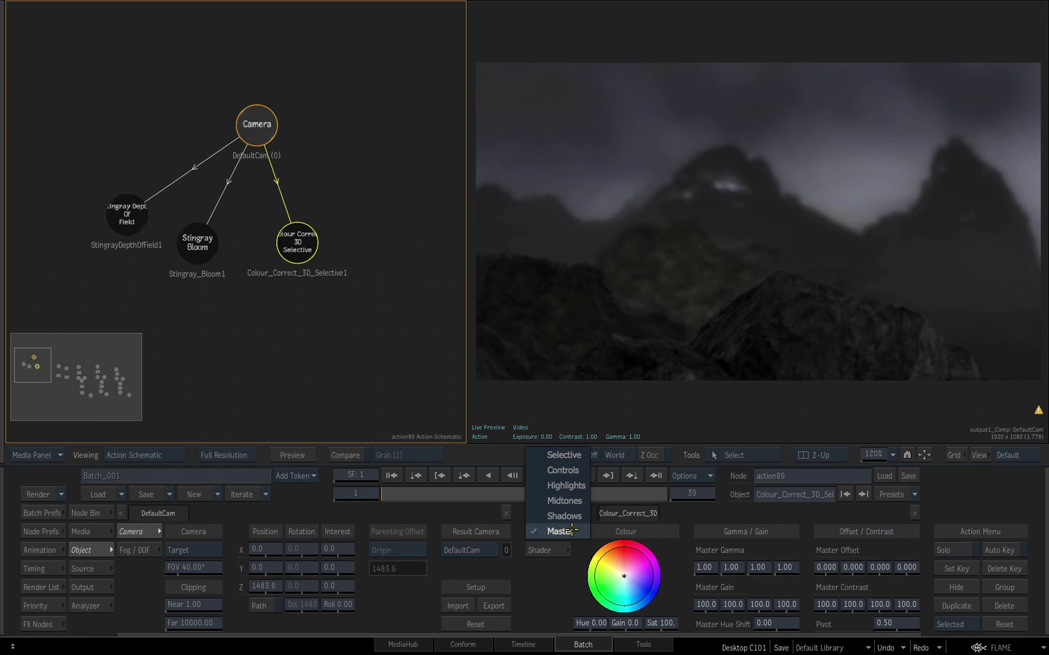
pyautogui.click(564, 455)
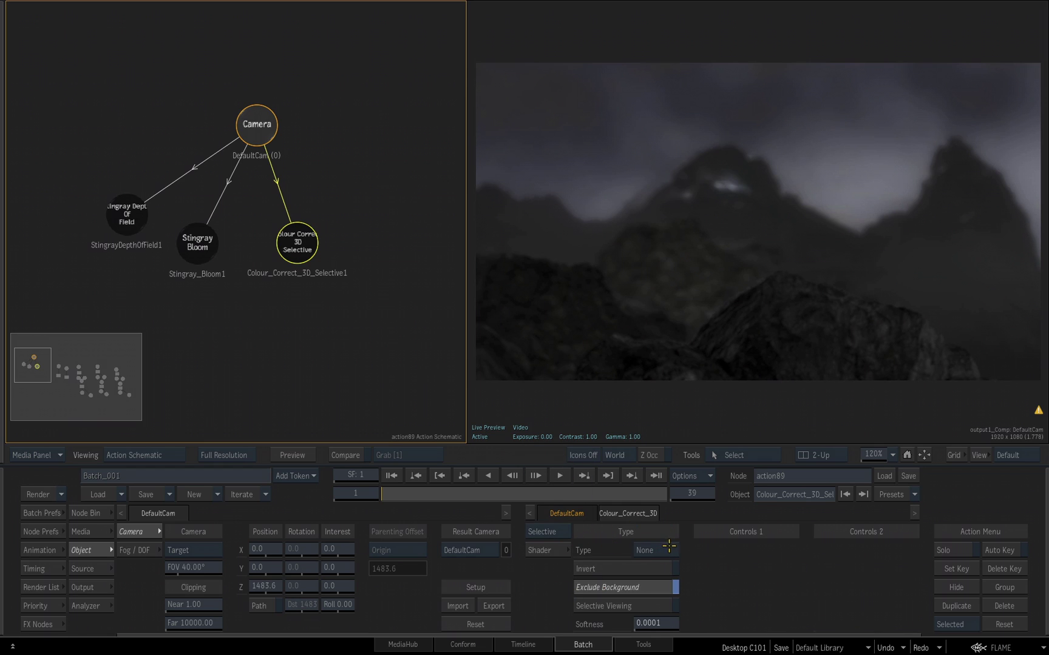
pyautogui.click(670, 549)
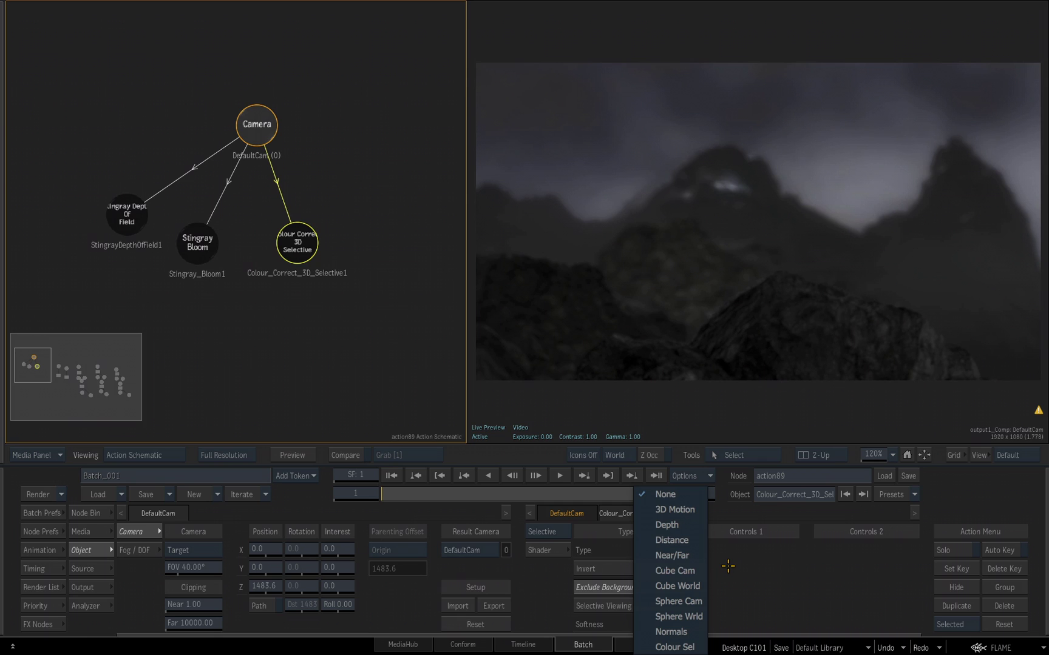
pyautogui.click(670, 525)
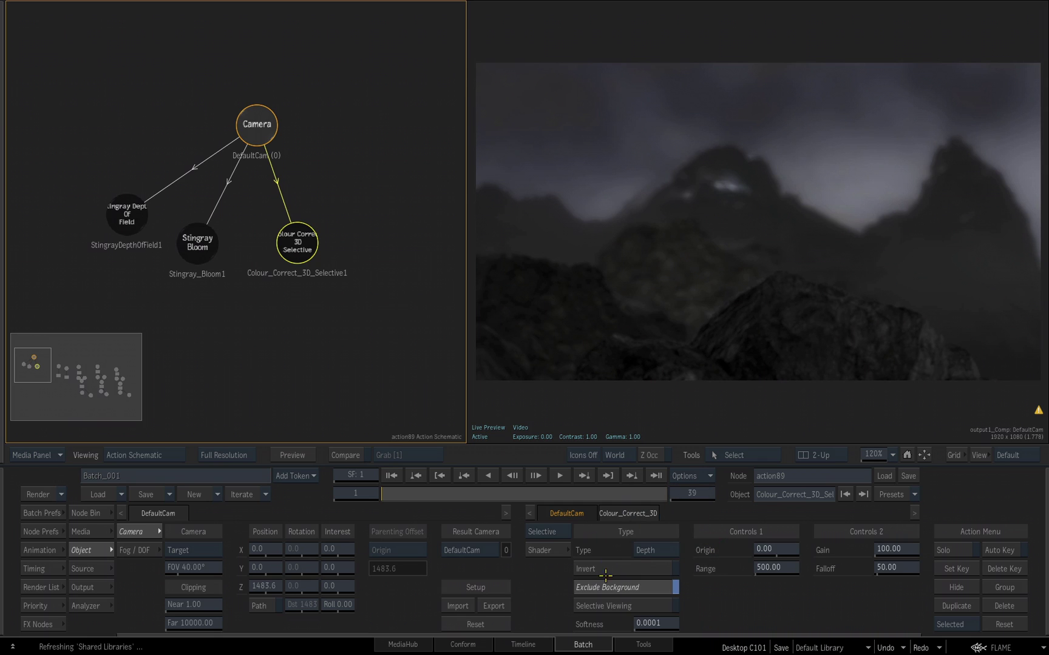
# Turn on the magenta selection preview and set the depth Range to 750
pyautogui.click(626, 601)
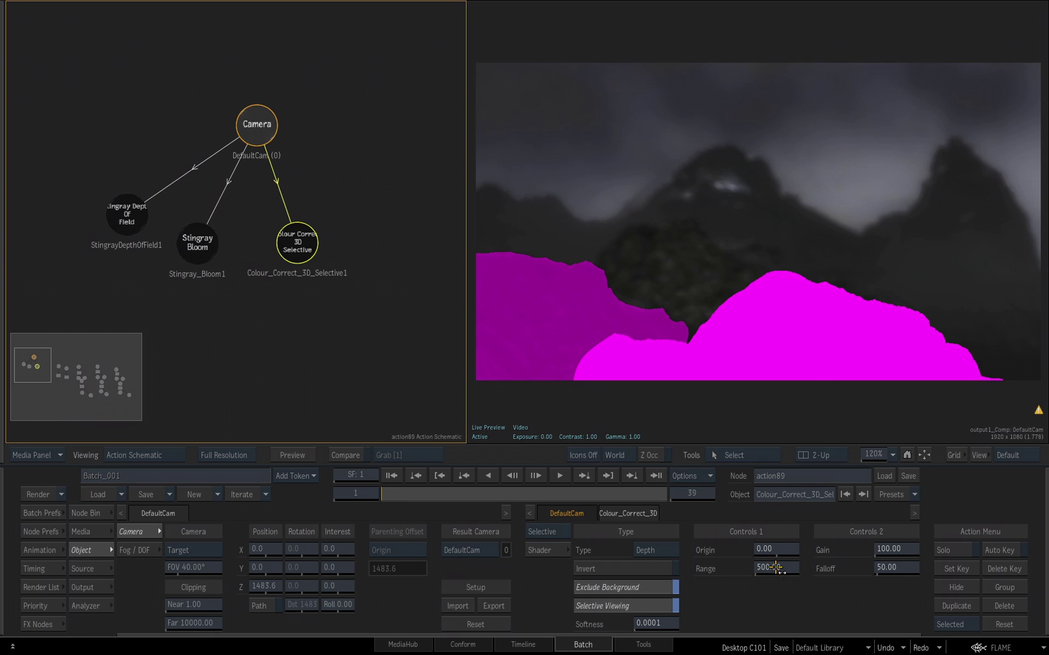
pyautogui.moveTo(781, 566); pyautogui.dragTo(795, 593)
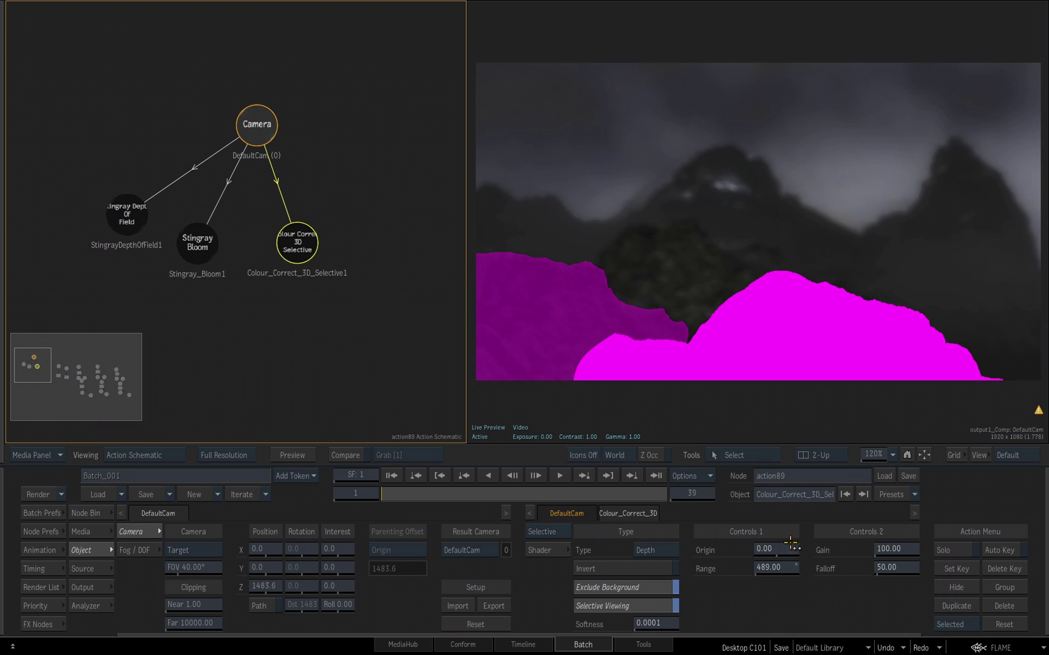
pyautogui.click(782, 572)
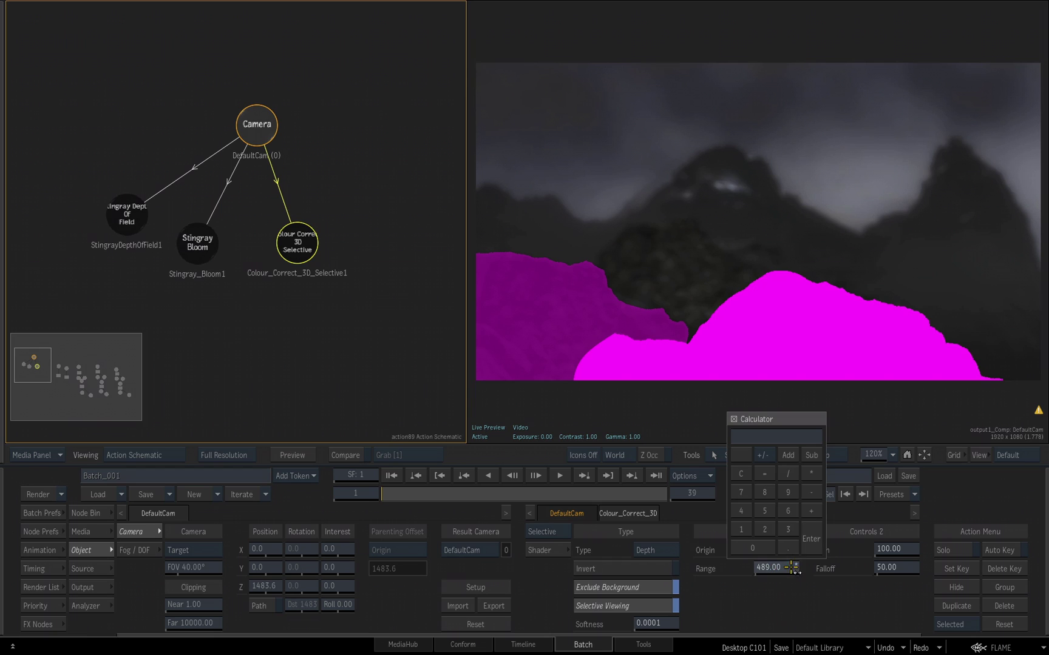
pyautogui.click(765, 511)
pyautogui.click(752, 547)
pyautogui.click(810, 539)
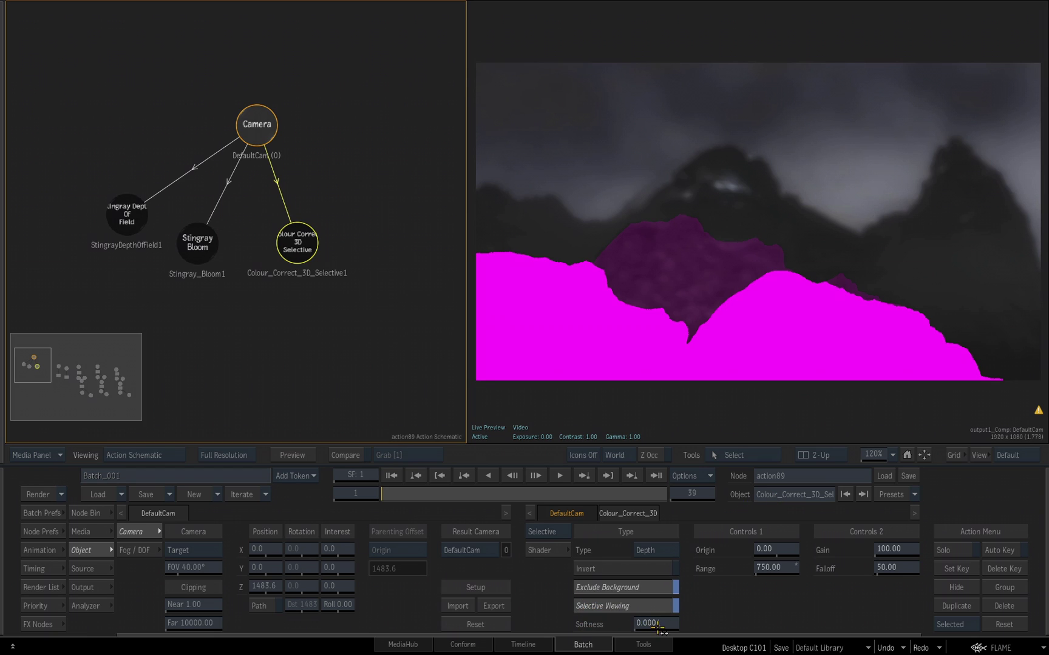
# Soften the depth selection's edge with a Softness of 18
pyautogui.moveTo(647, 623); pyautogui.dragTo(668, 619)
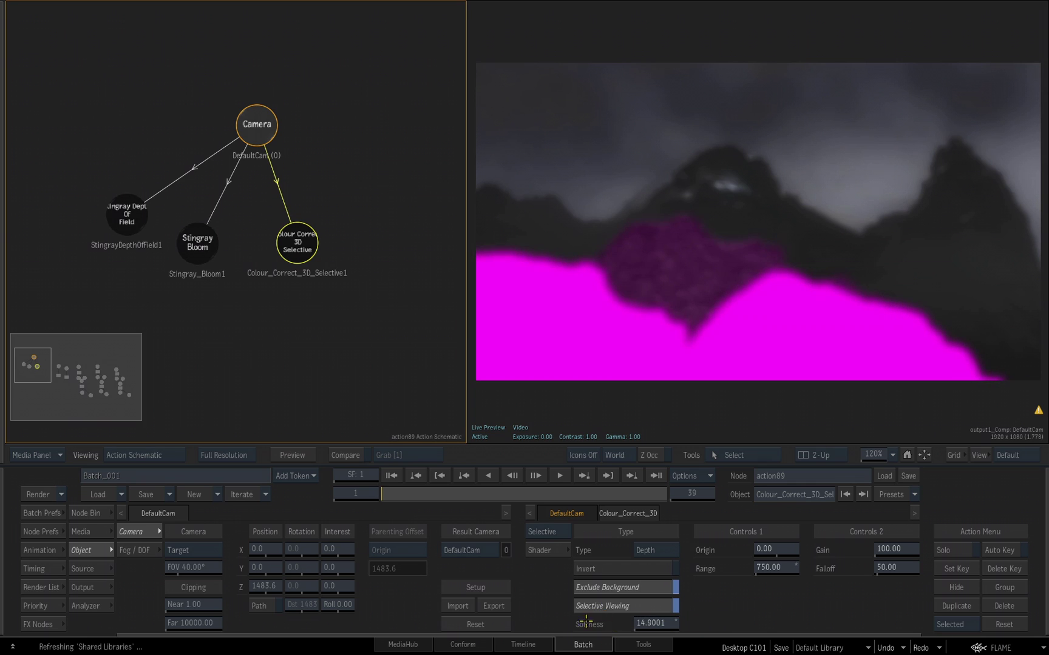
pyautogui.click(668, 619)
pyautogui.write('18')
pyautogui.press('Return')
# Hide the magenta matte preview, return to Master, and set the first Master Contrast to 106
pyautogui.click(616, 608)
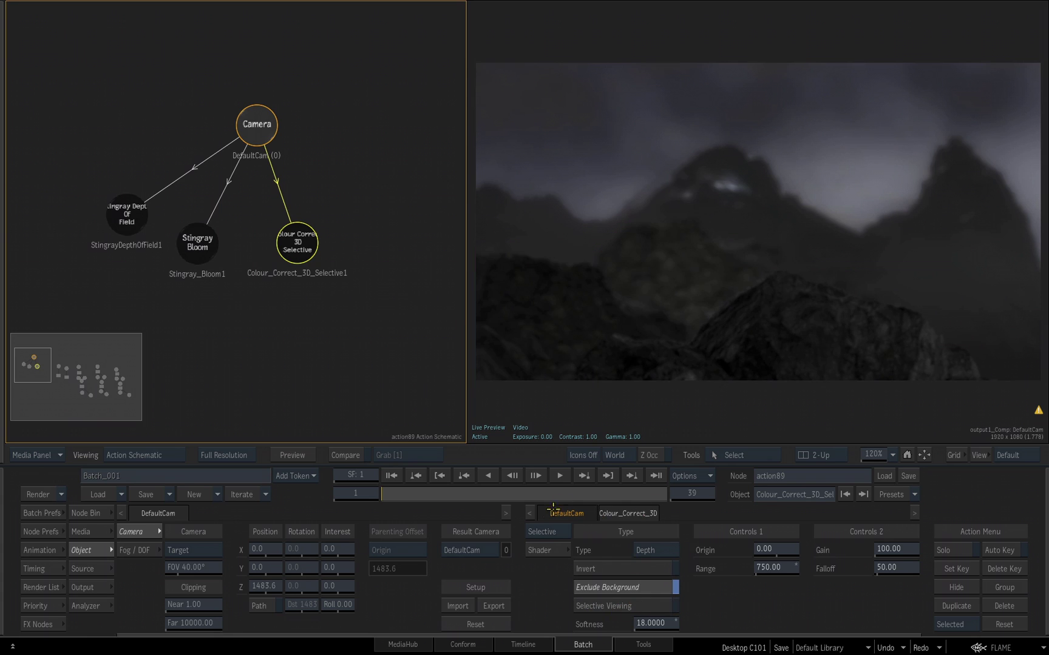
pyautogui.moveTo(552, 531); pyautogui.dragTo(639, 621)
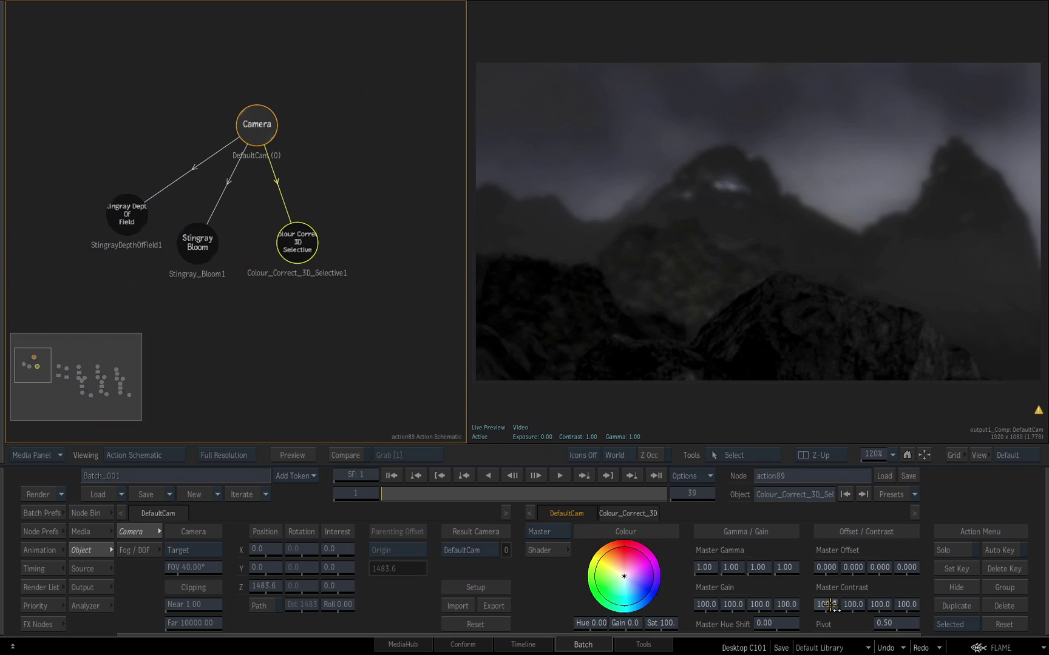
pyautogui.moveTo(830, 604); pyautogui.dragTo(829, 605)
pyautogui.click(829, 604)
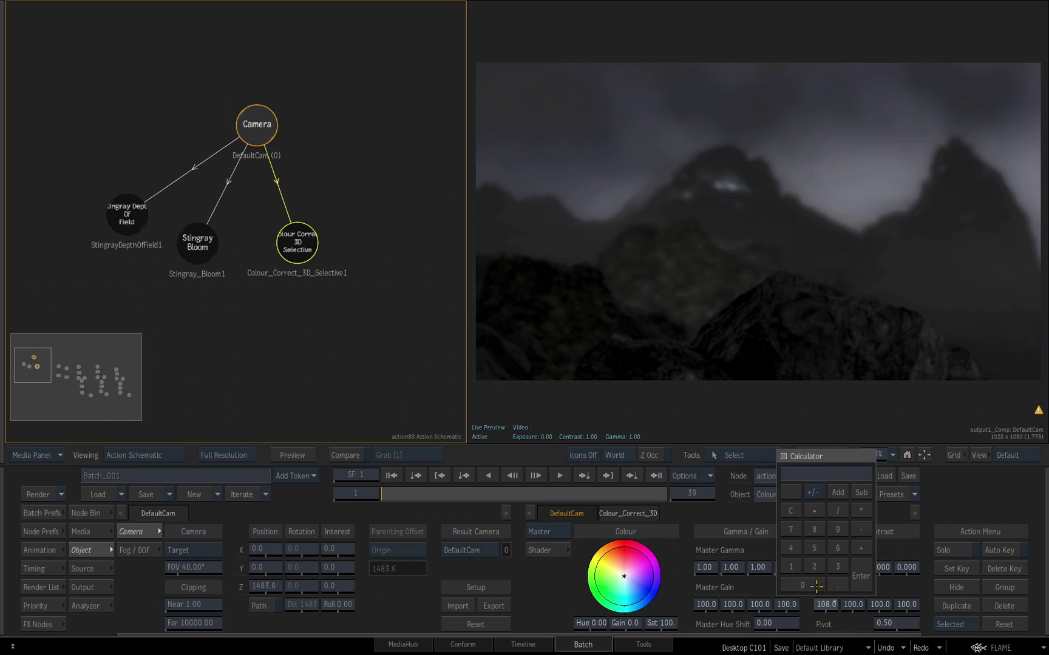
pyautogui.click(842, 549)
pyautogui.click(860, 574)
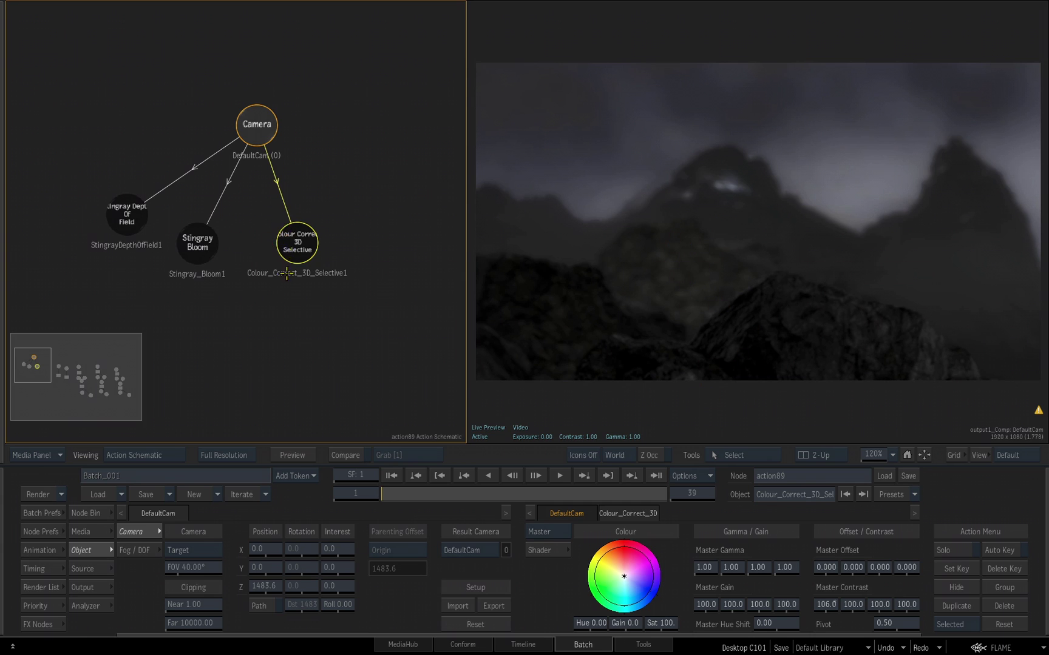
# Rearrange the colour correction, bloom, depth of field and Camera nodes in the schematic
pyautogui.moveTo(280, 235); pyautogui.dragTo(255, 316)
pyautogui.moveTo(191, 254); pyautogui.dragTo(172, 331)
pyautogui.moveTo(126, 221); pyautogui.dragTo(91, 274)
pyautogui.moveTo(246, 131); pyautogui.dragTo(207, 108)
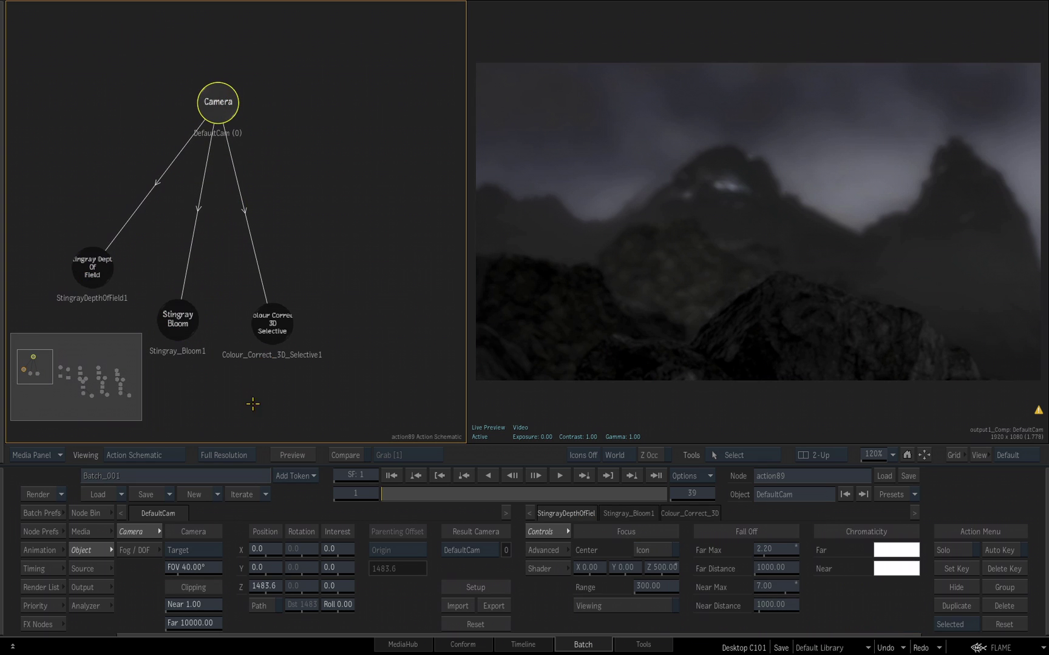
# Add a Colour Correct 3D Selective node under the Camera and open its settings
pyautogui.click(90, 514)
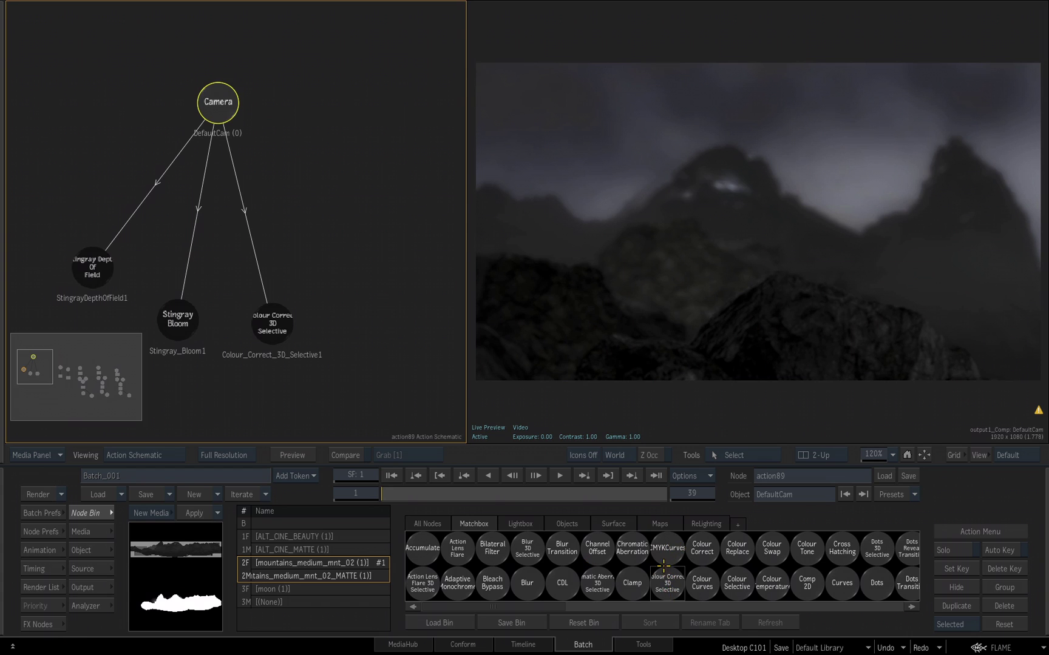
pyautogui.moveTo(665, 580); pyautogui.dragTo(394, 275)
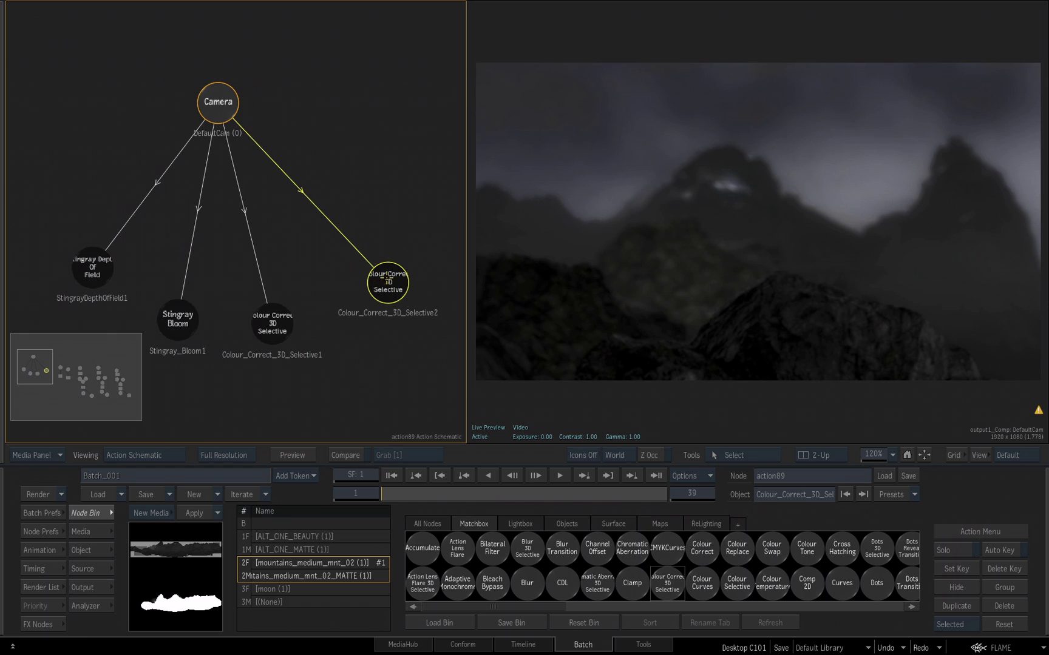
pyautogui.doubleClick(386, 274)
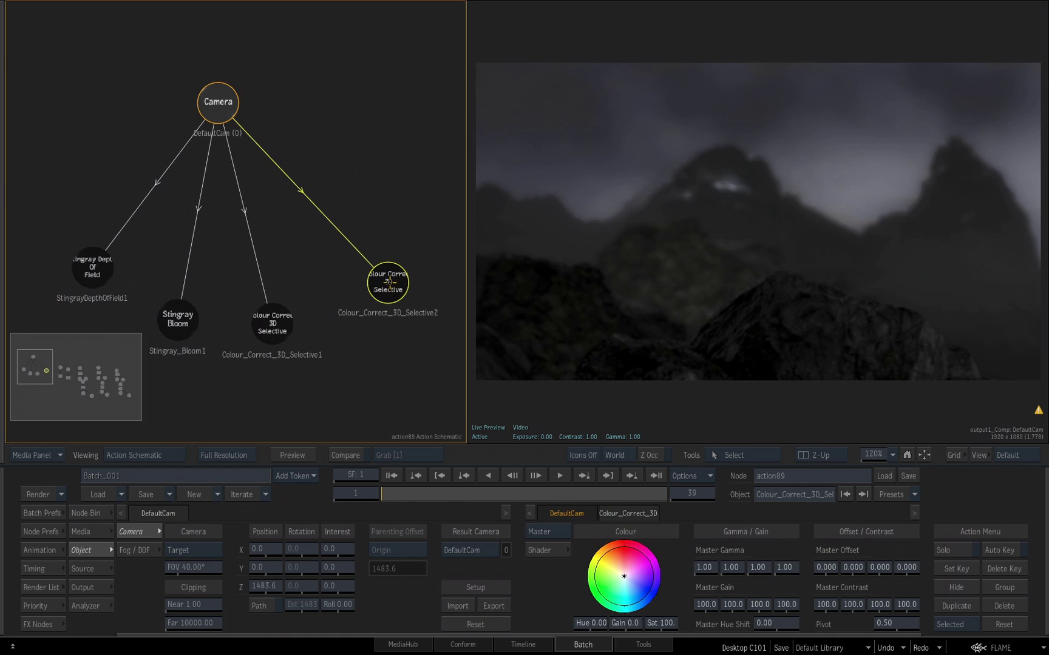
# Switch Colour_Correct_3D_Selective2 to Selective with a Sphere Wrld shape and preview its magenta matte
pyautogui.click(558, 530)
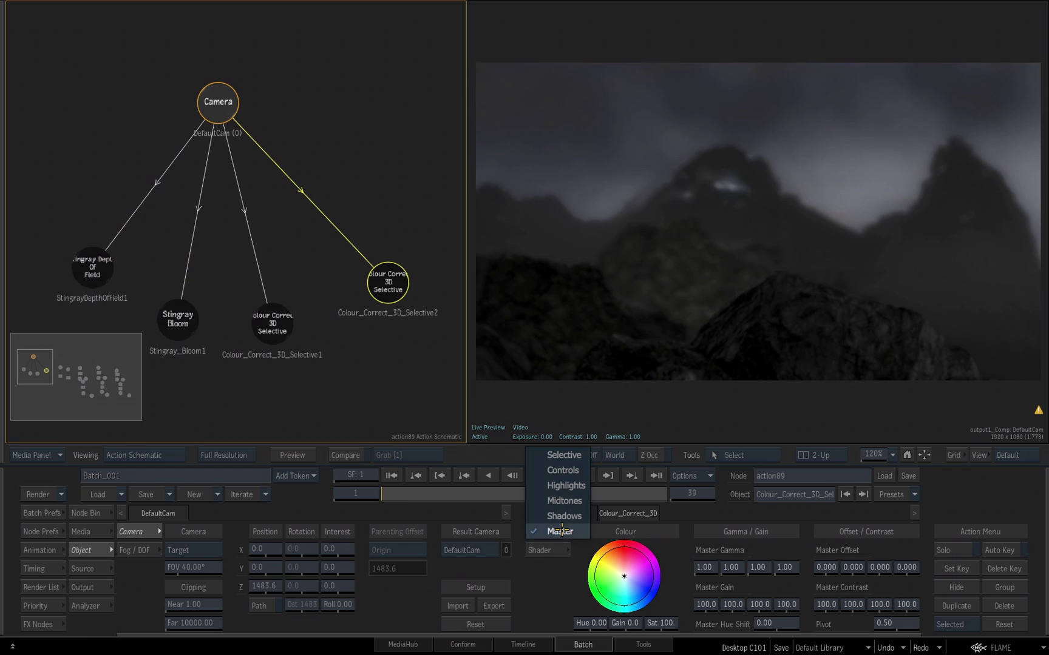
pyautogui.click(564, 455)
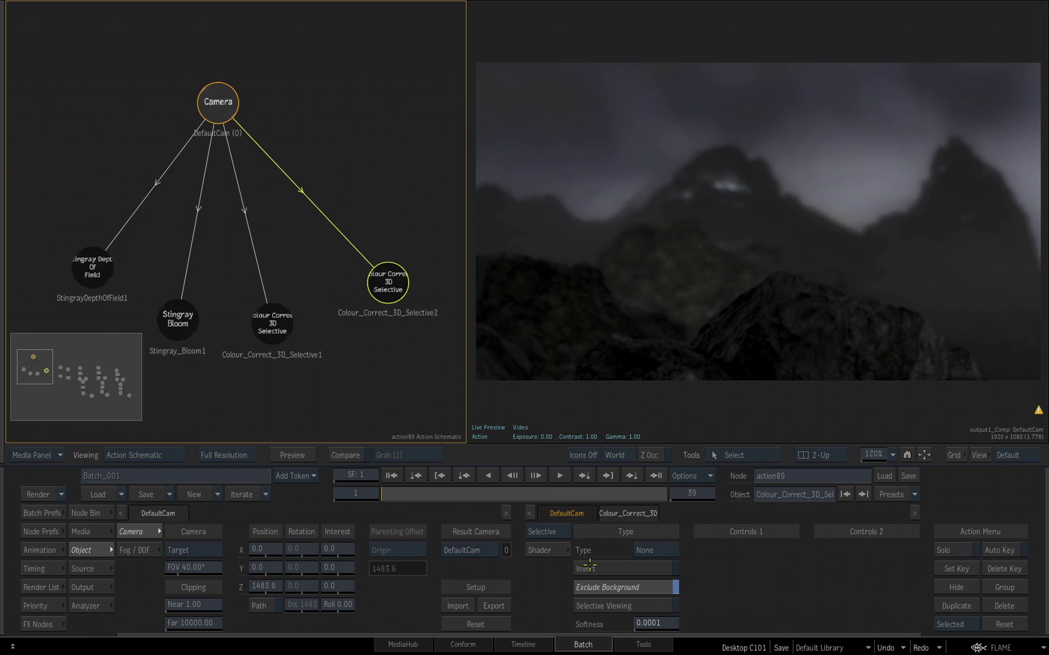
pyautogui.click(649, 548)
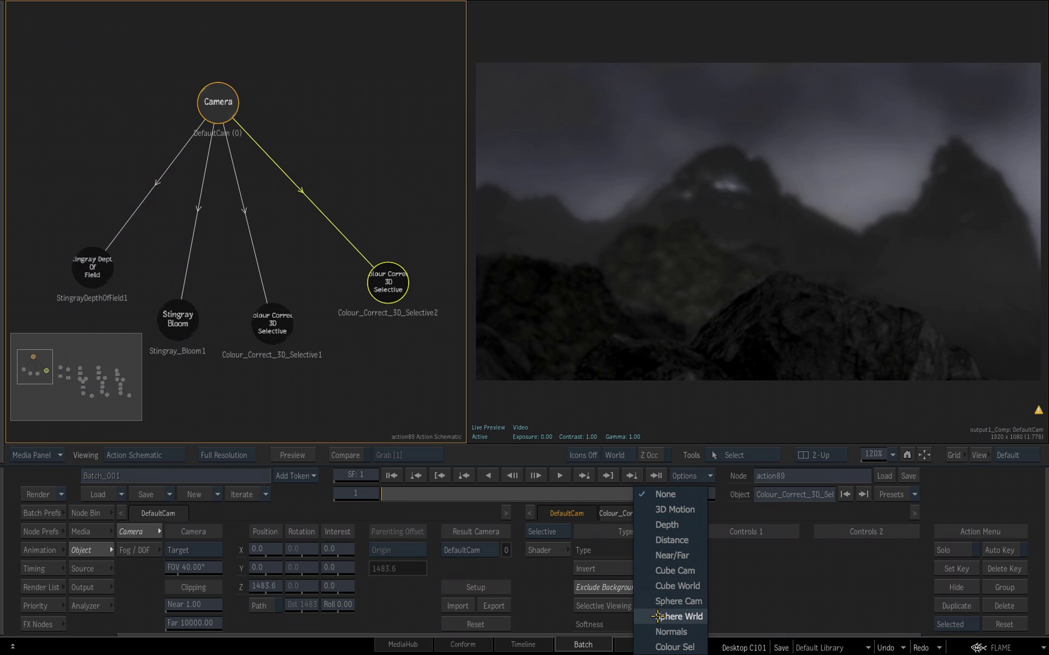
pyautogui.click(676, 617)
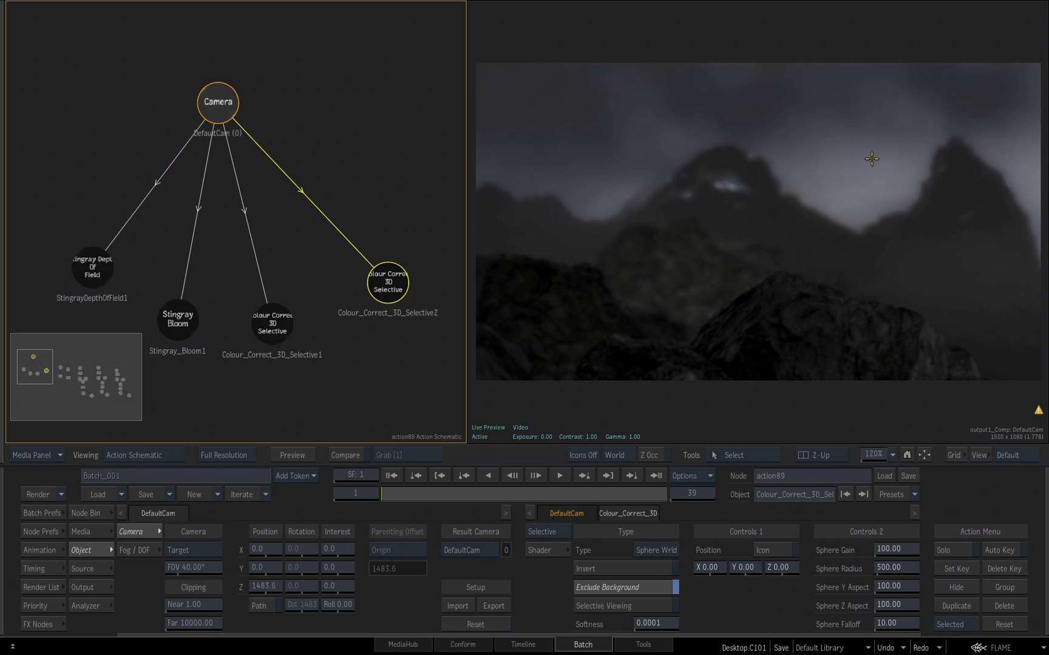
pyautogui.click(633, 604)
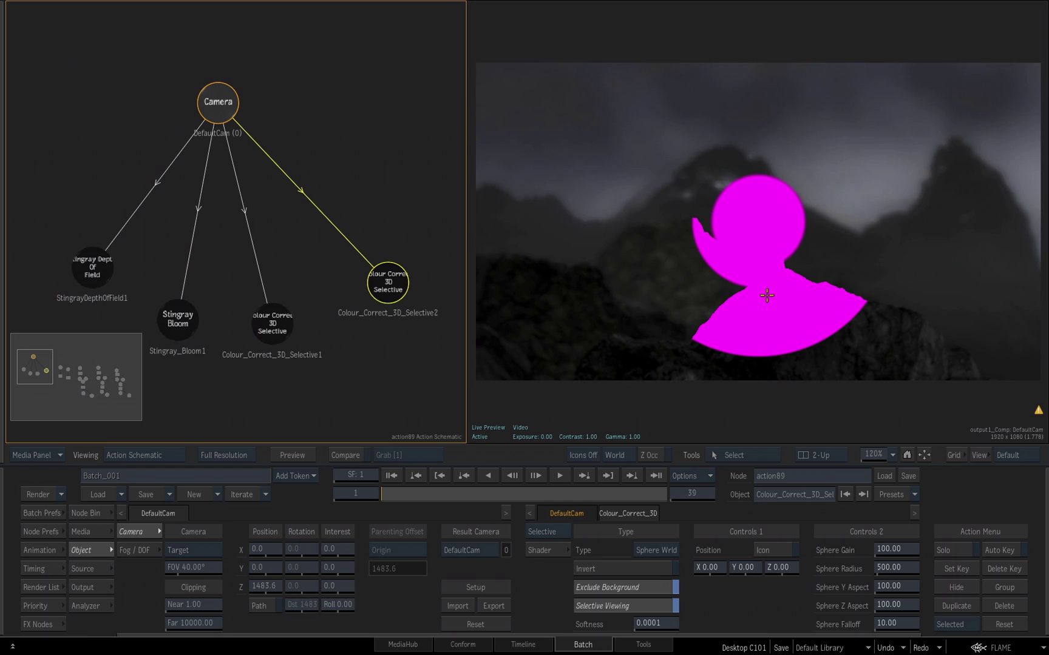
# Turn viewer icons on, enable the sphere's Position Icon, and show icons for Selected only
pyautogui.click(737, 328)
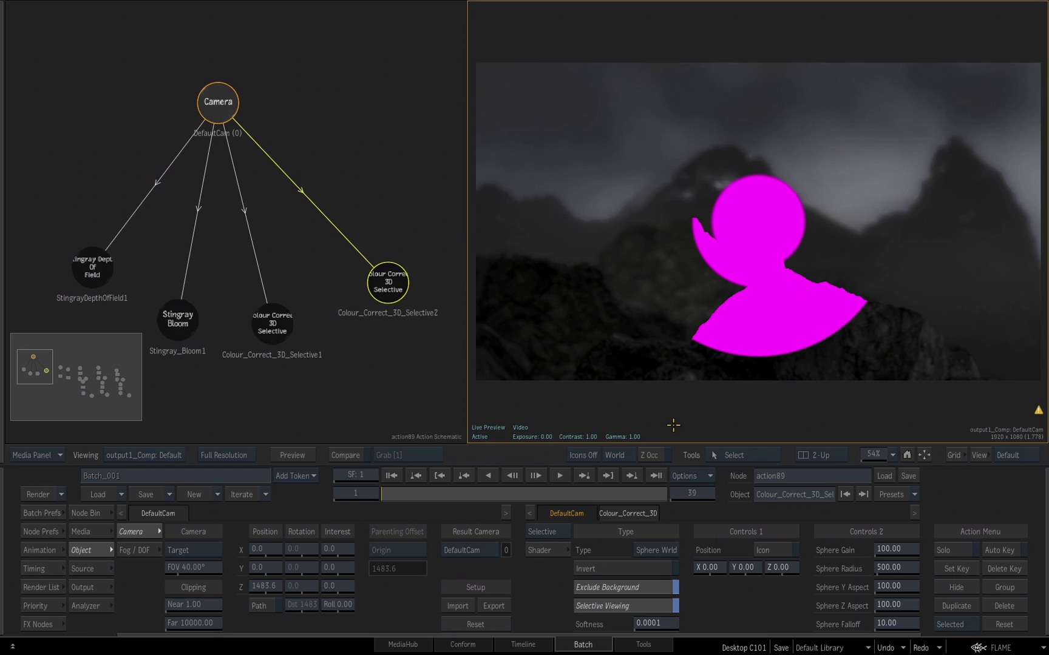
pyautogui.click(583, 455)
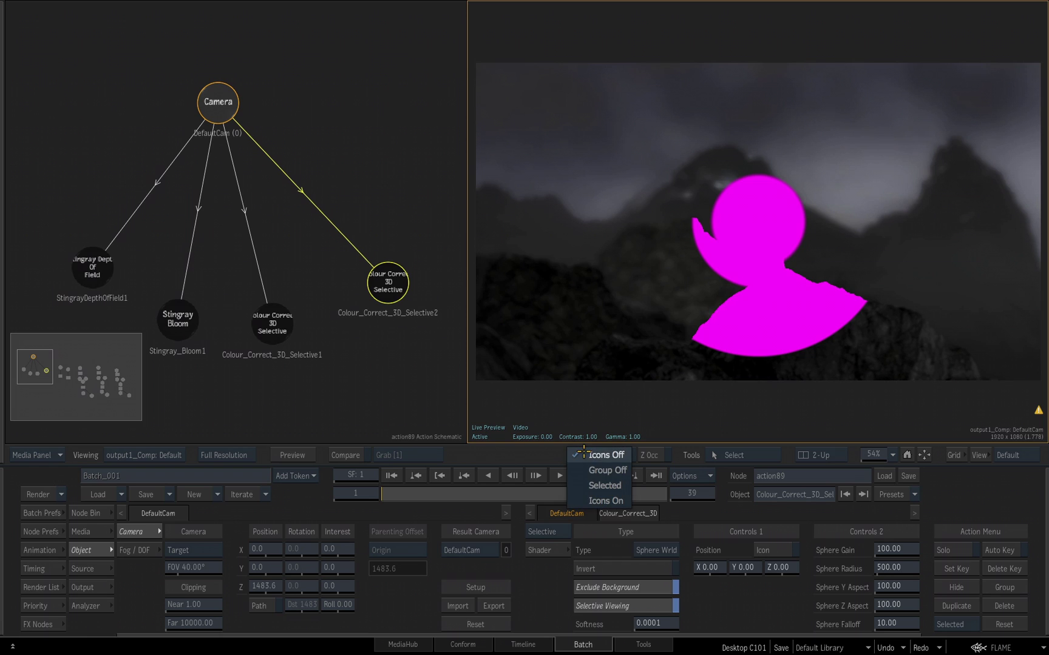
pyautogui.click(600, 501)
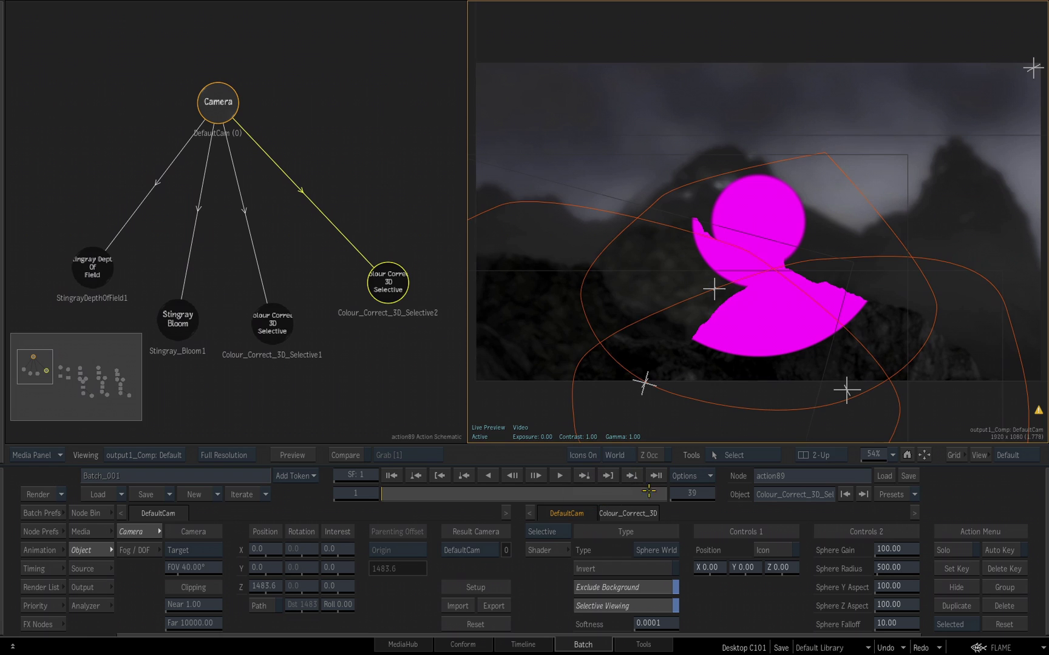
pyautogui.click(773, 550)
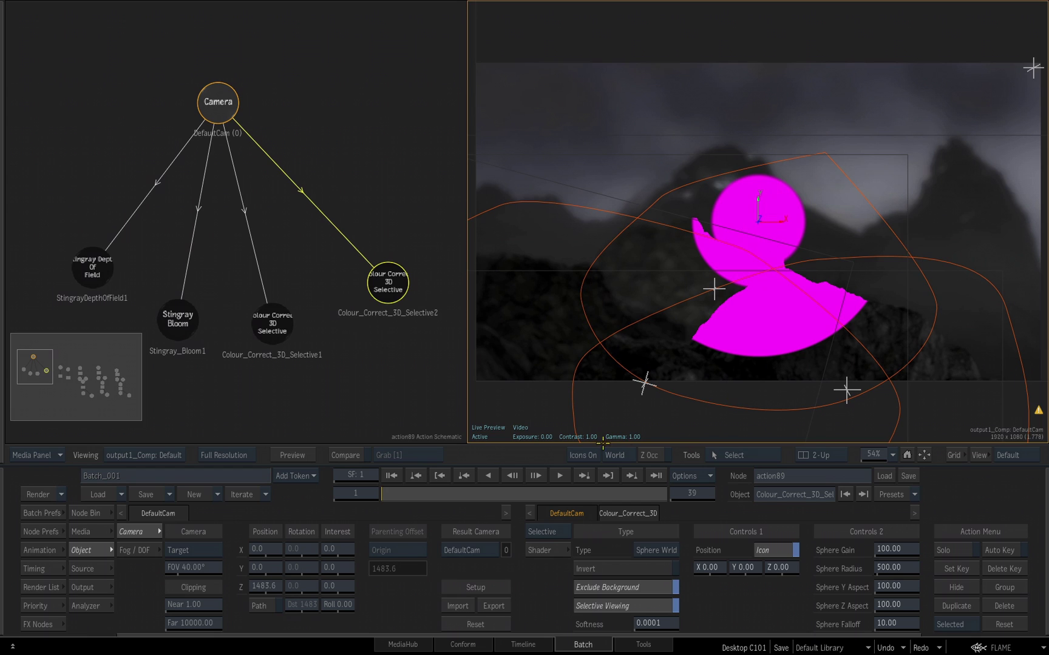
pyautogui.click(586, 455)
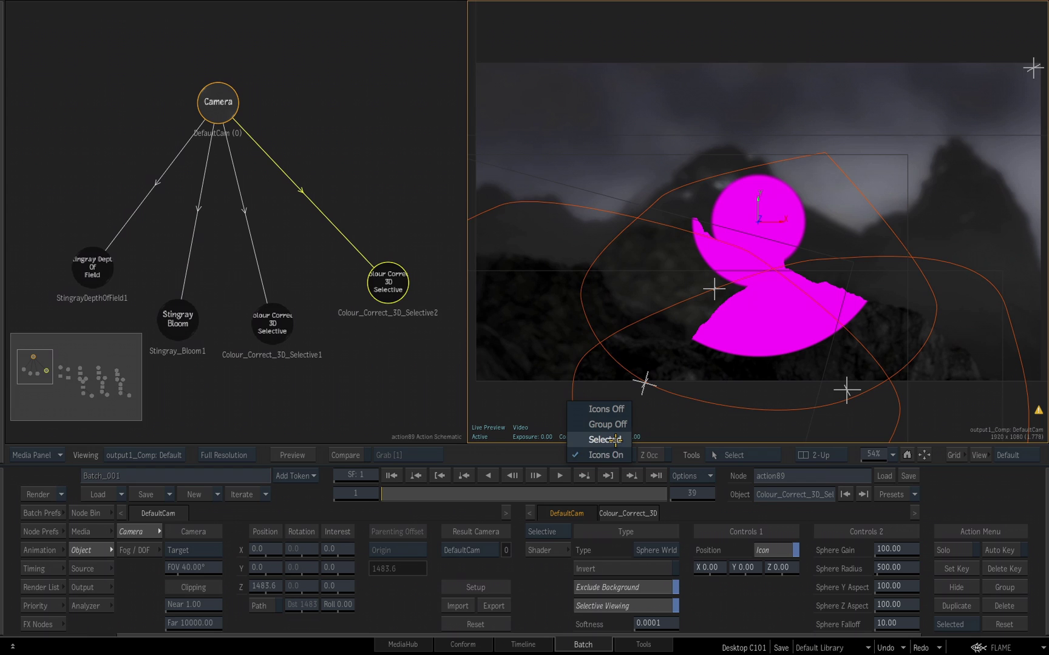
pyautogui.click(605, 439)
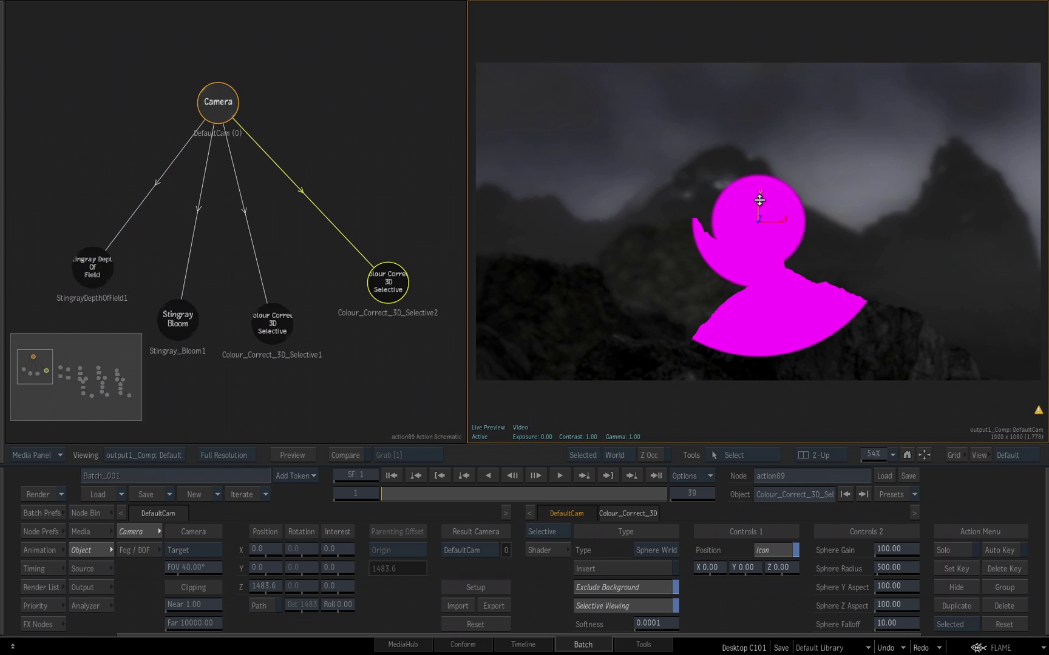
# Move the selective sphere to X 525, Y 307, Z -671 over the upper-right sky
pyautogui.moveTo(756, 204); pyautogui.dragTo(805, 203)
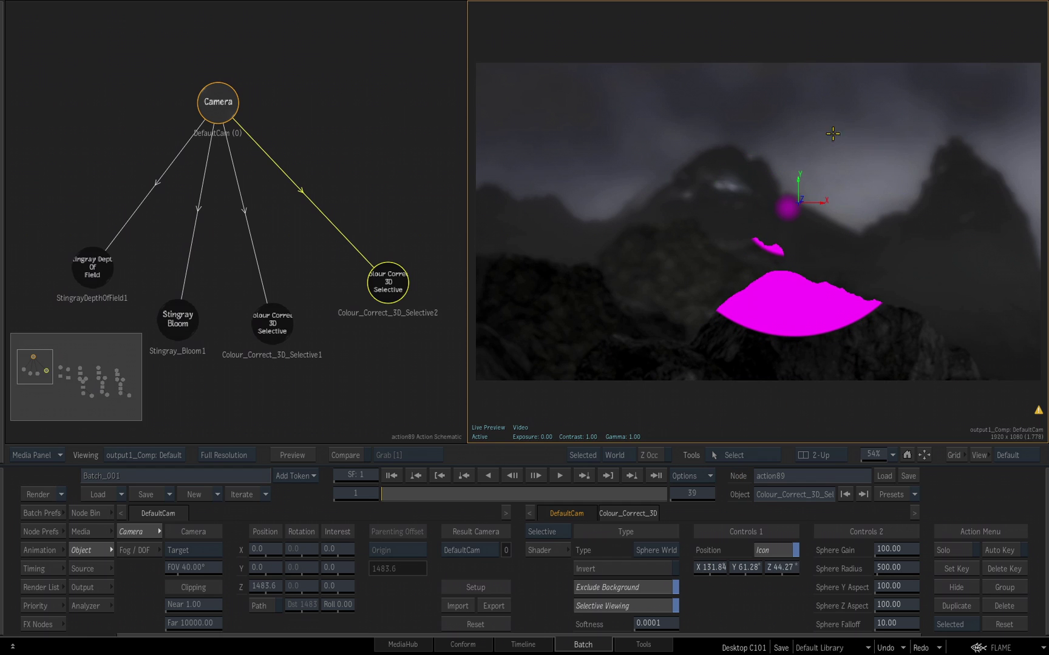
pyautogui.click(710, 570)
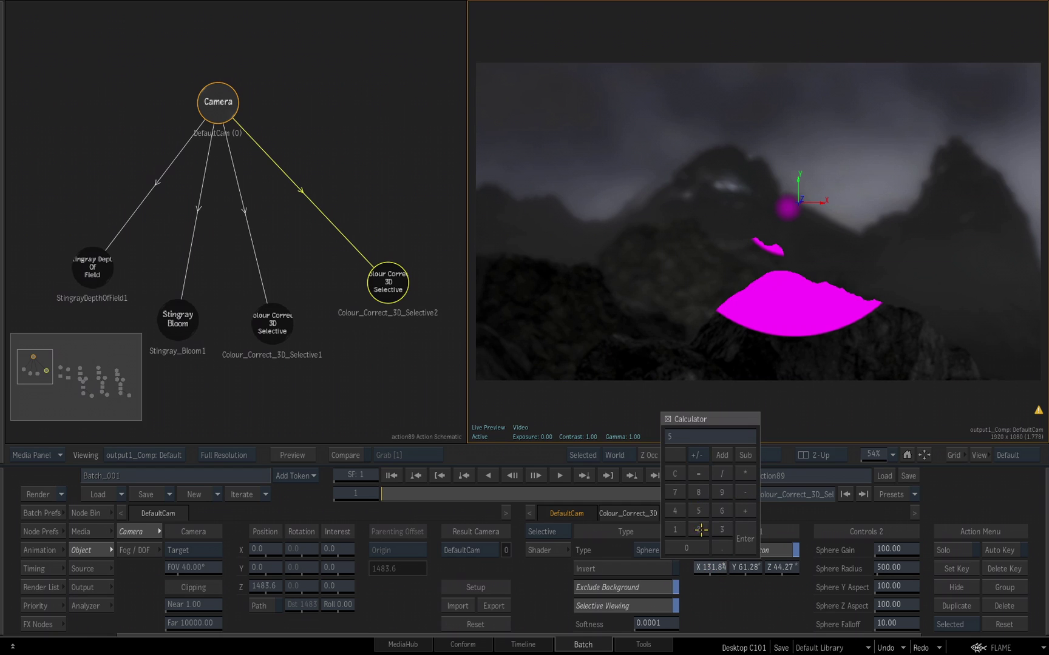
pyautogui.click(752, 538)
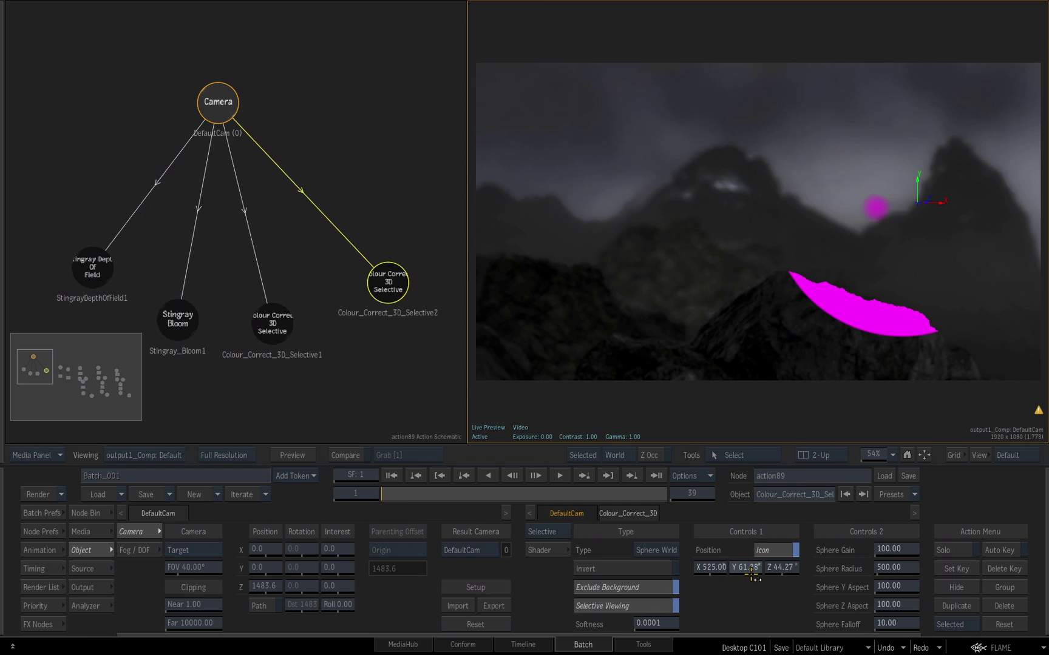
pyautogui.click(746, 568)
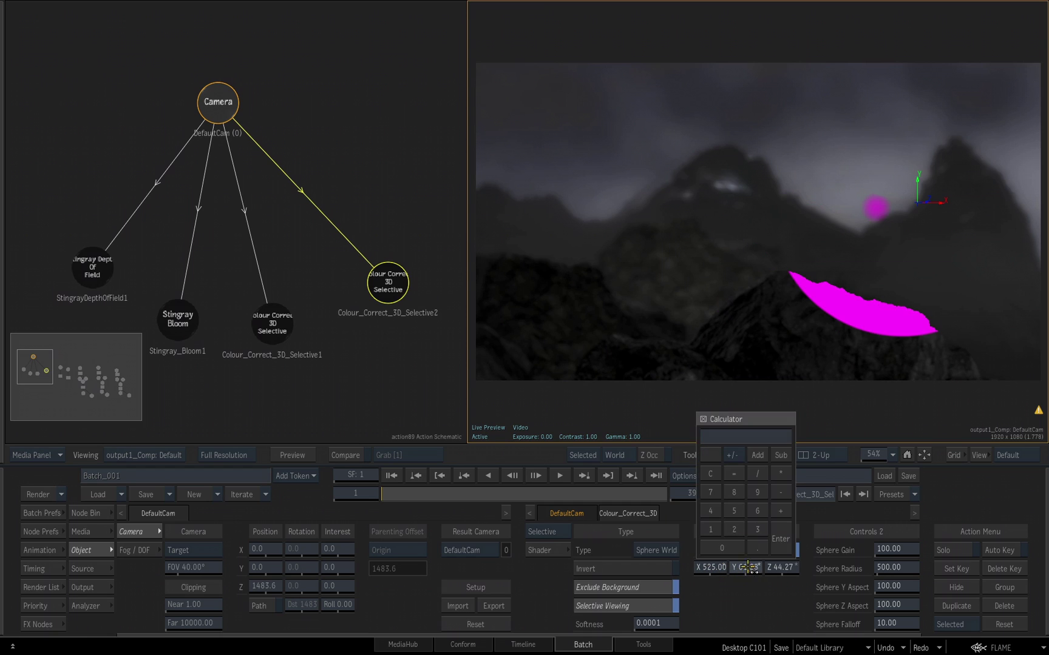
pyautogui.click(750, 531)
pyautogui.click(721, 548)
pyautogui.click(708, 491)
pyautogui.click(774, 534)
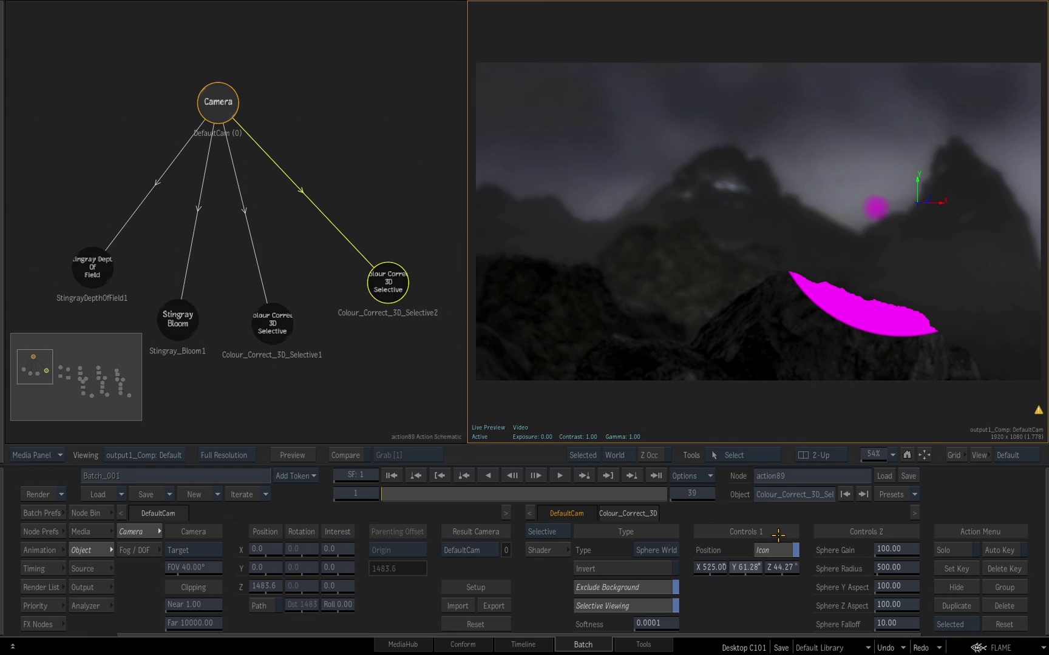
pyautogui.click(793, 572)
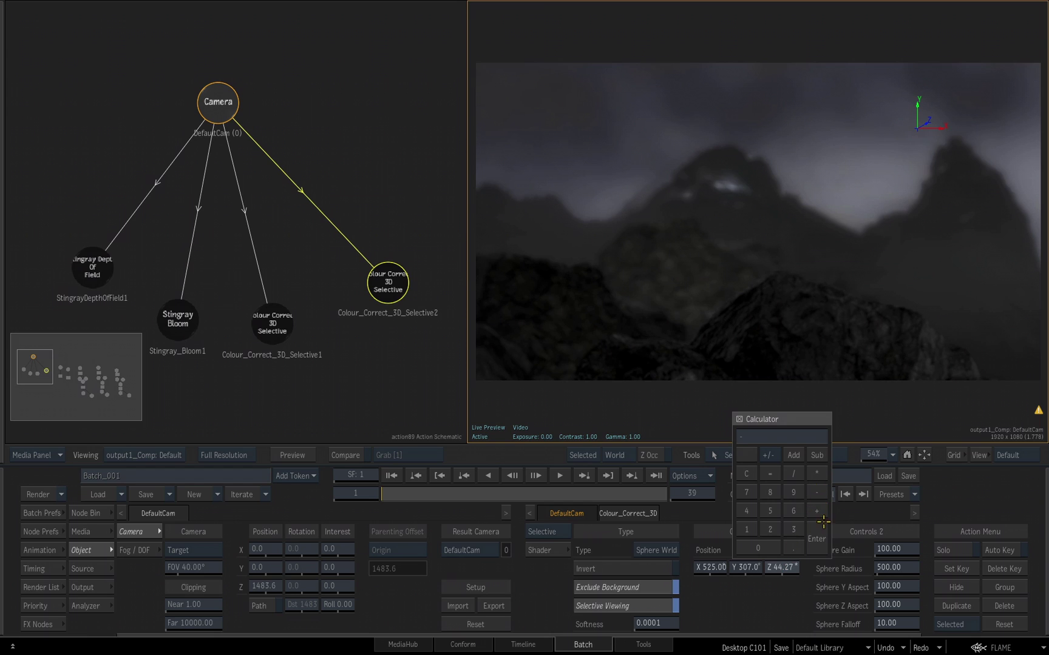
pyautogui.click(746, 493)
pyautogui.click(747, 530)
pyautogui.click(815, 539)
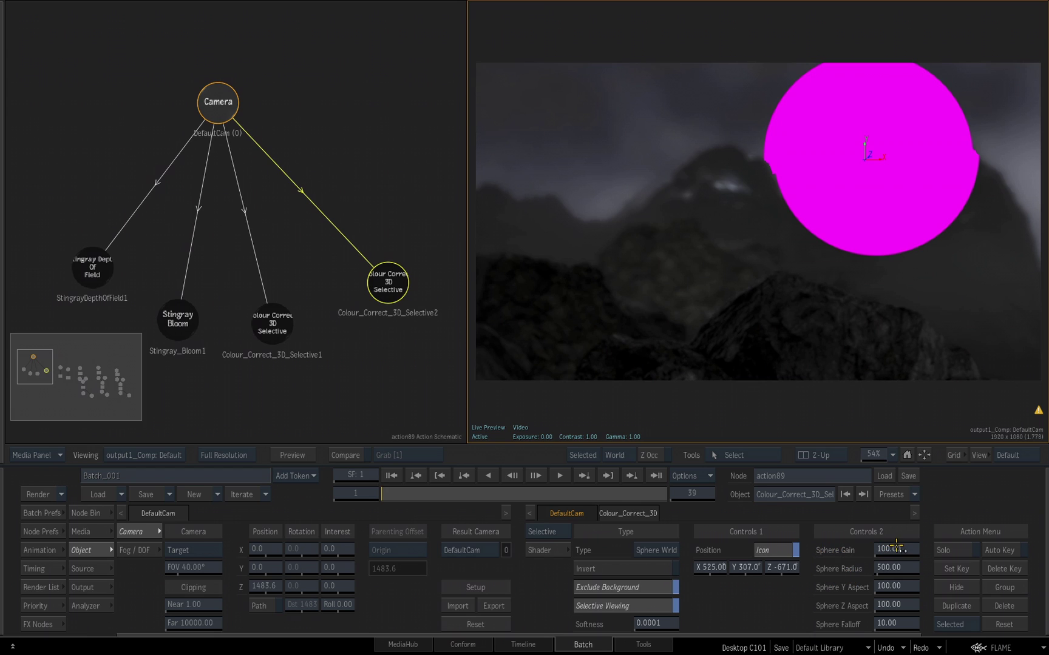
# Set the sphere radius to 465, Y aspect to 35 and falloff to 1000
pyautogui.moveTo(875, 567); pyautogui.dragTo(872, 572)
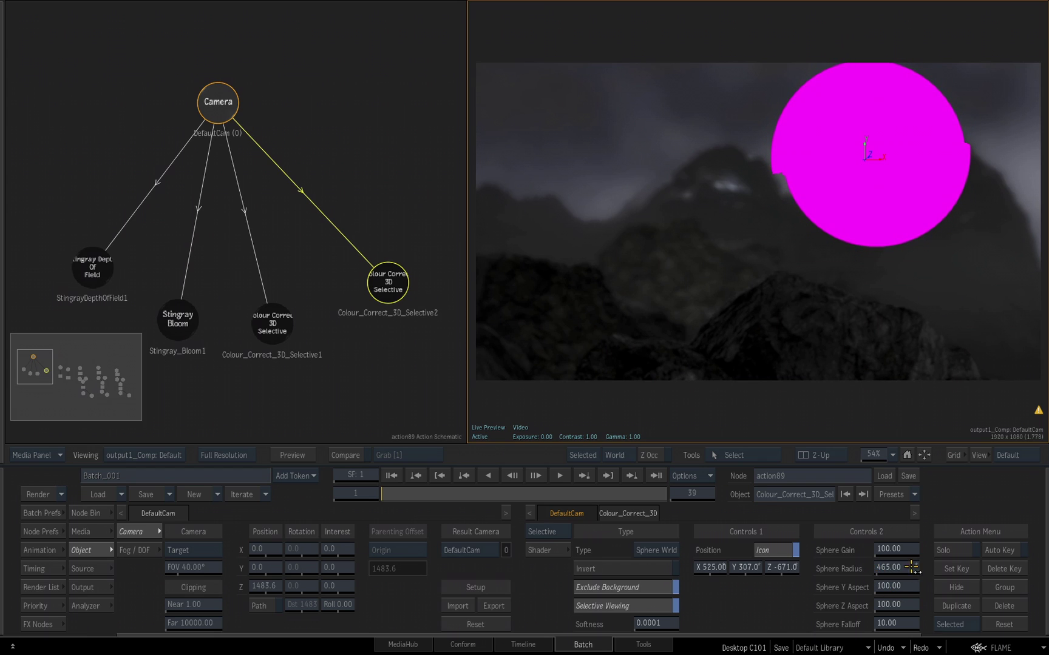
pyautogui.moveTo(903, 585); pyautogui.dragTo(881, 585)
pyautogui.click(881, 585)
pyautogui.click(931, 556)
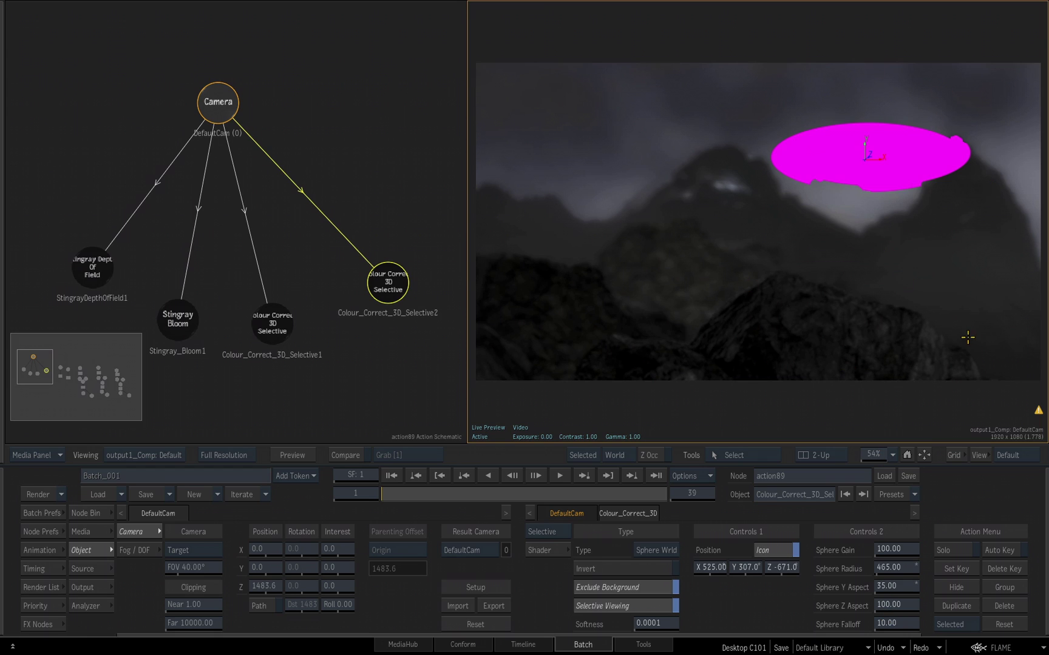
pyautogui.click(897, 623)
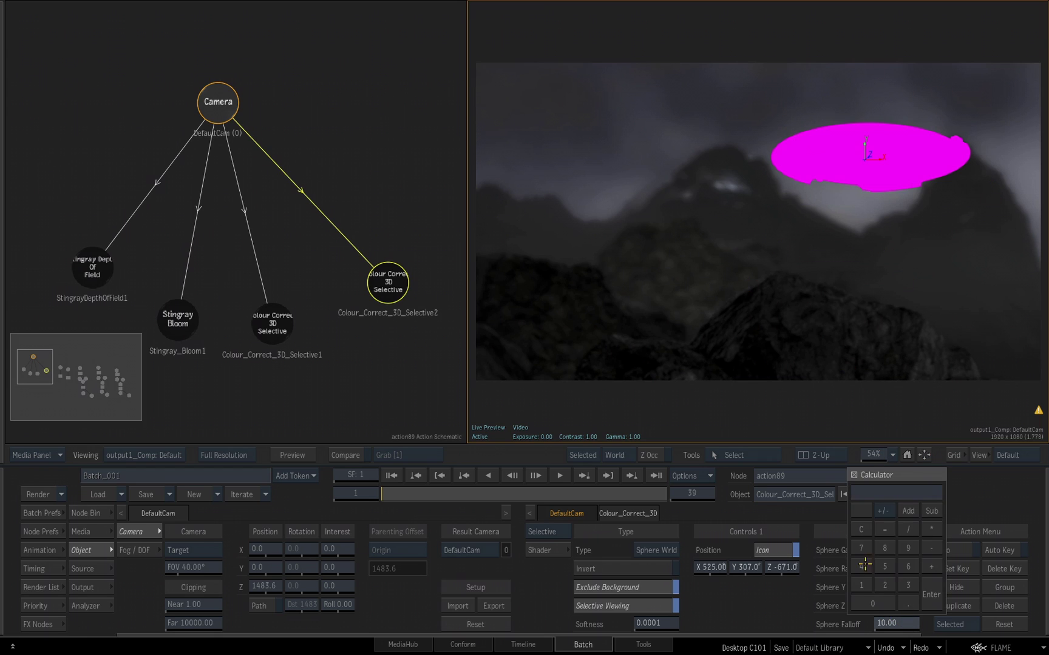
pyautogui.click(869, 602)
pyautogui.click(868, 602)
pyautogui.click(870, 601)
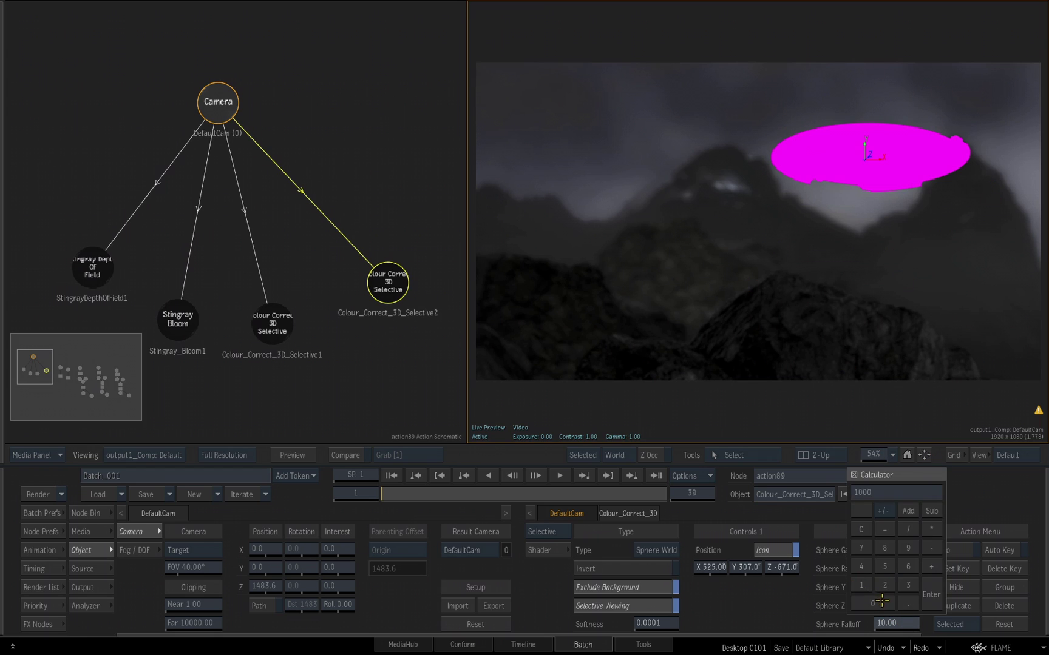
pyautogui.click(932, 594)
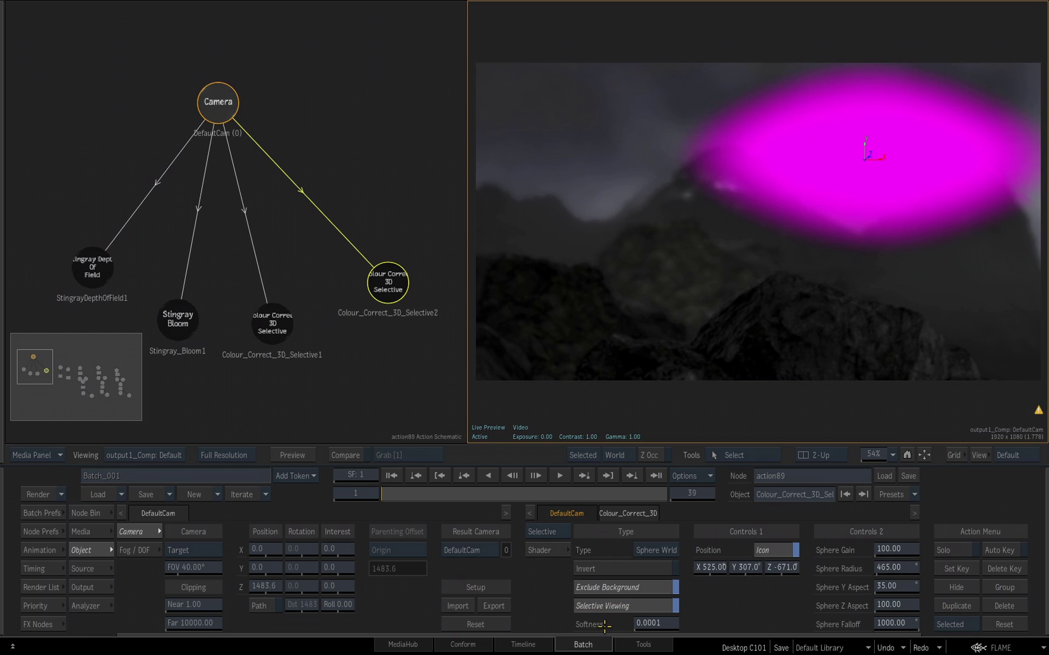
# Set the selective sphere's softness to 60
pyautogui.moveTo(665, 622); pyautogui.dragTo(856, 588)
pyautogui.click(660, 622)
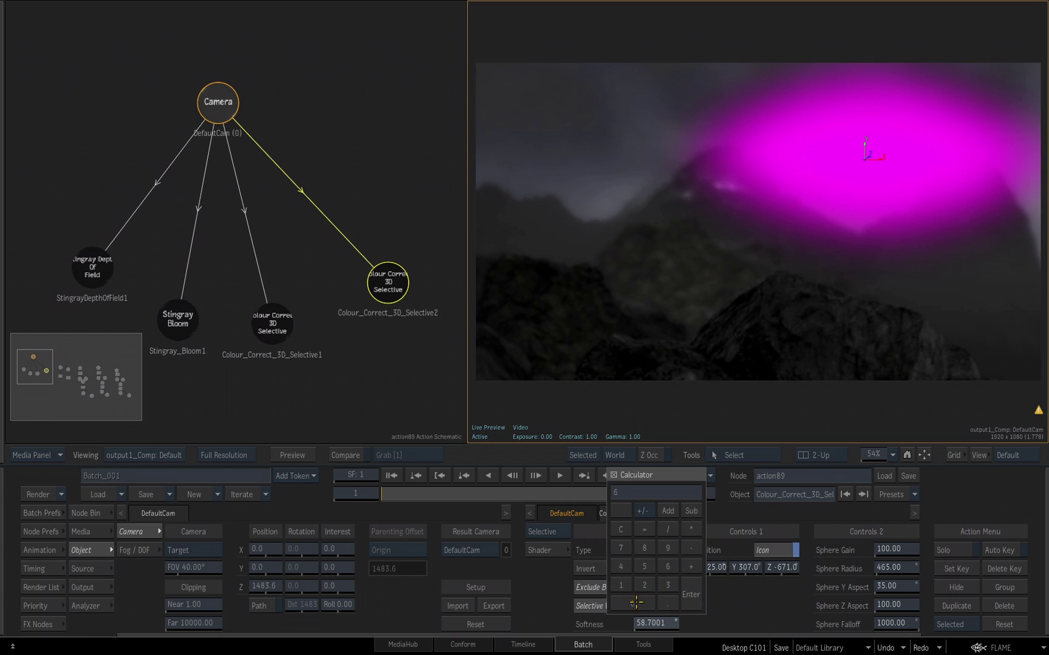
pyautogui.write('60')
pyautogui.press('Return')
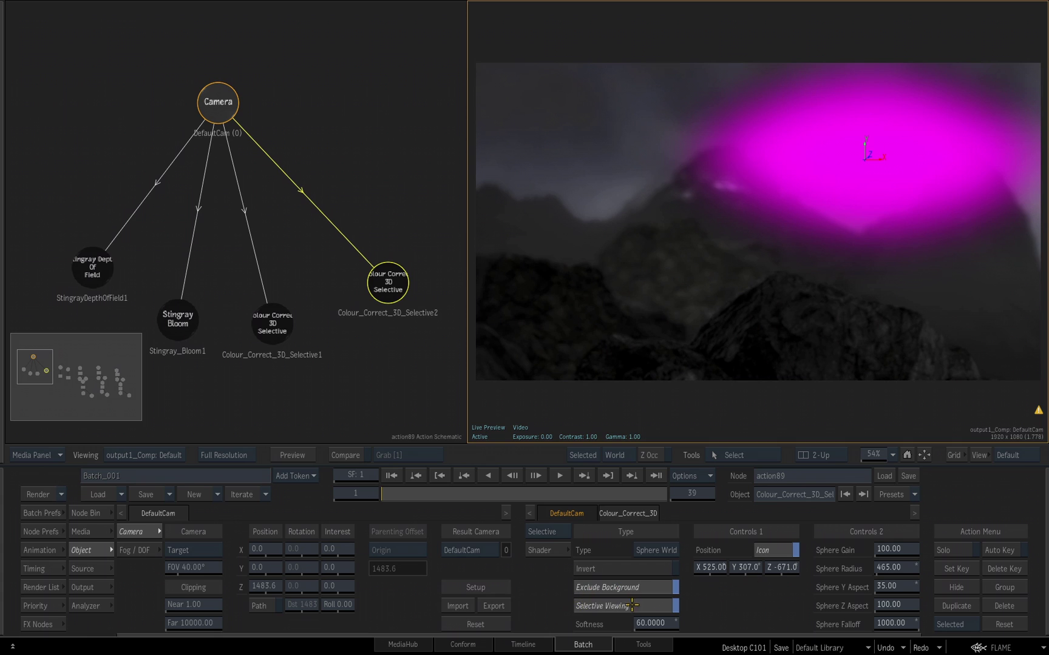
pyautogui.click(613, 606)
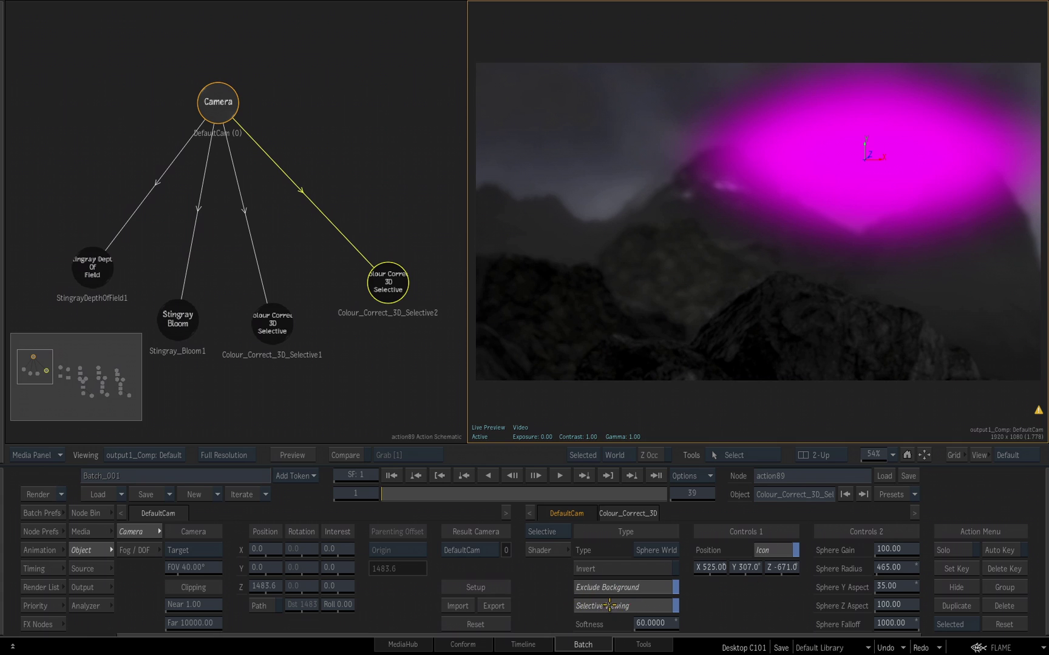
pyautogui.click(555, 528)
pyautogui.click(555, 608)
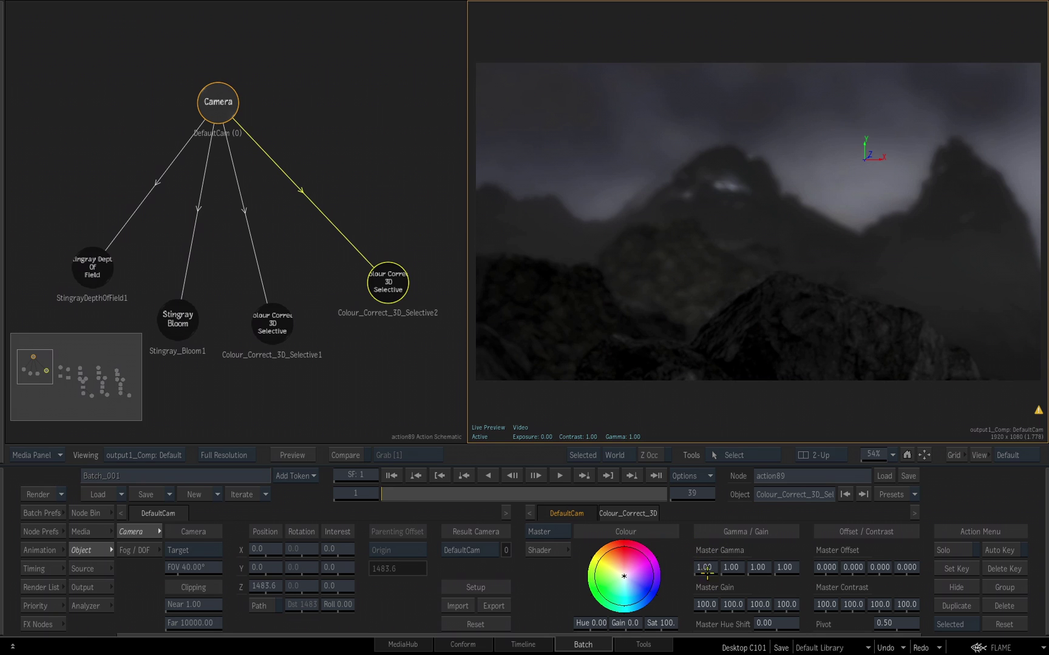
pyautogui.moveTo(705, 569); pyautogui.dragTo(734, 566)
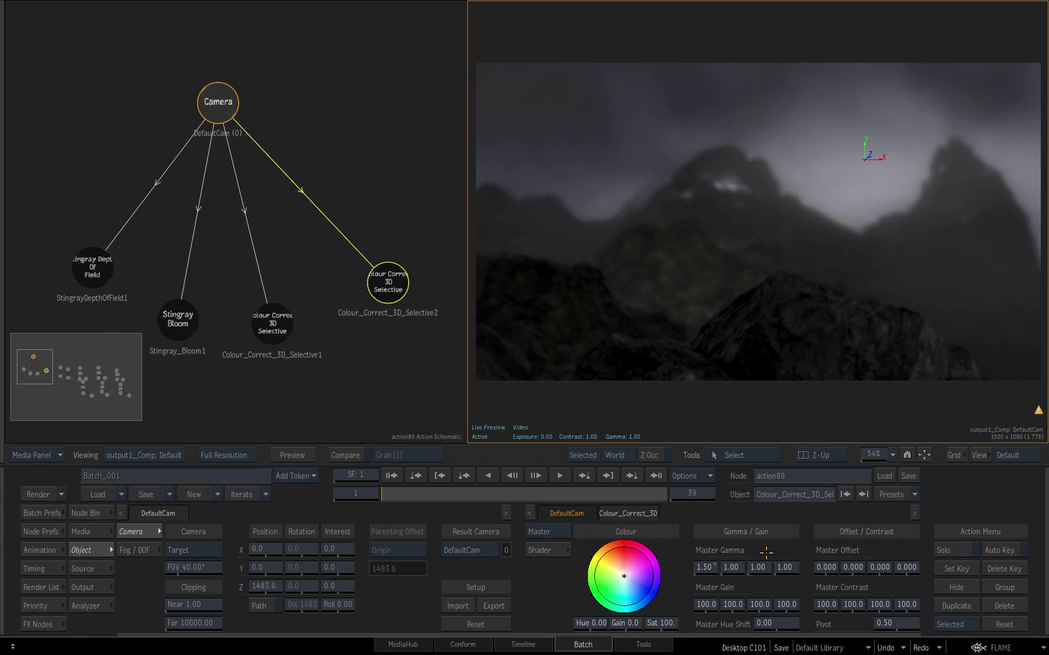
pyautogui.moveTo(390, 295); pyautogui.dragTo(390, 273)
pyautogui.press('h')
pyautogui.press('h')
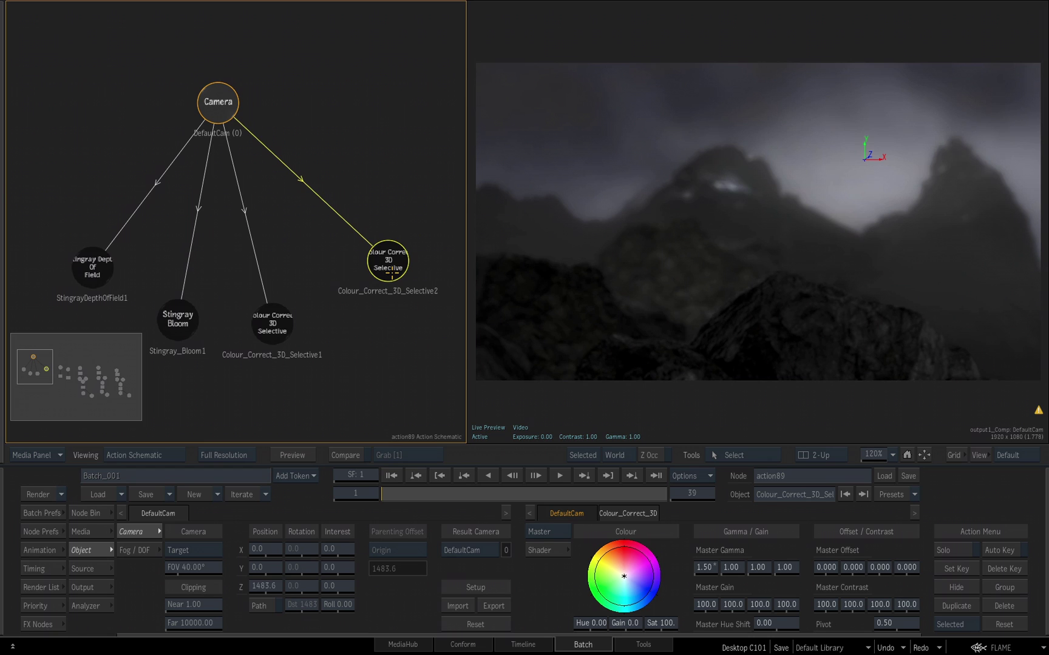
pyautogui.press('h')
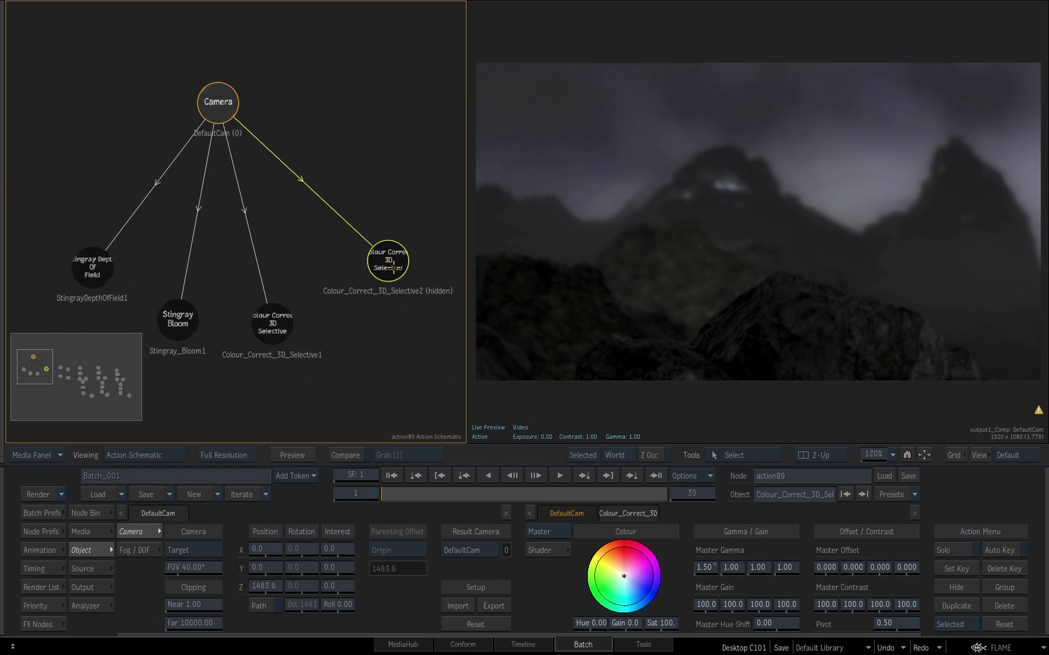
pyautogui.moveTo(387, 260); pyautogui.dragTo(391, 270)
pyautogui.press('h')
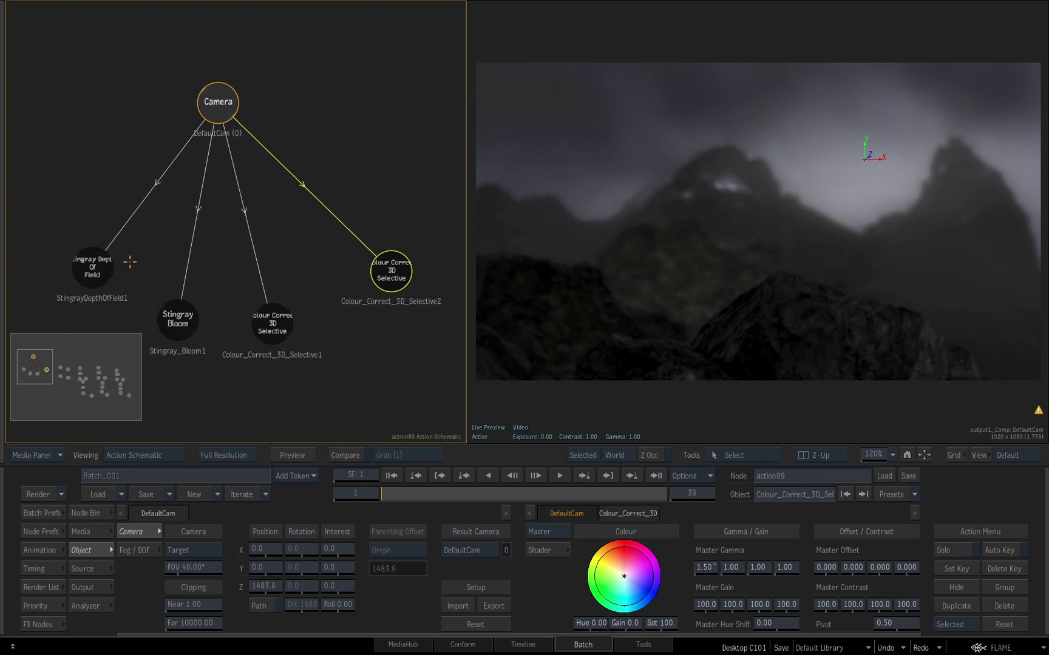
# Tidy the schematic node layout and add a Colour Correct node under the Camera
pyautogui.moveTo(111, 277); pyautogui.dragTo(65, 198)
pyautogui.moveTo(178, 322); pyautogui.dragTo(76, 284)
pyautogui.moveTo(272, 323); pyautogui.dragTo(183, 306)
pyautogui.moveTo(391, 271); pyautogui.dragTo(285, 308)
pyautogui.moveTo(217, 101)
pyautogui.mouseDown()
pyautogui.moveTo(271, 103)
pyautogui.moveTo(226, 88)
pyautogui.mouseUp()
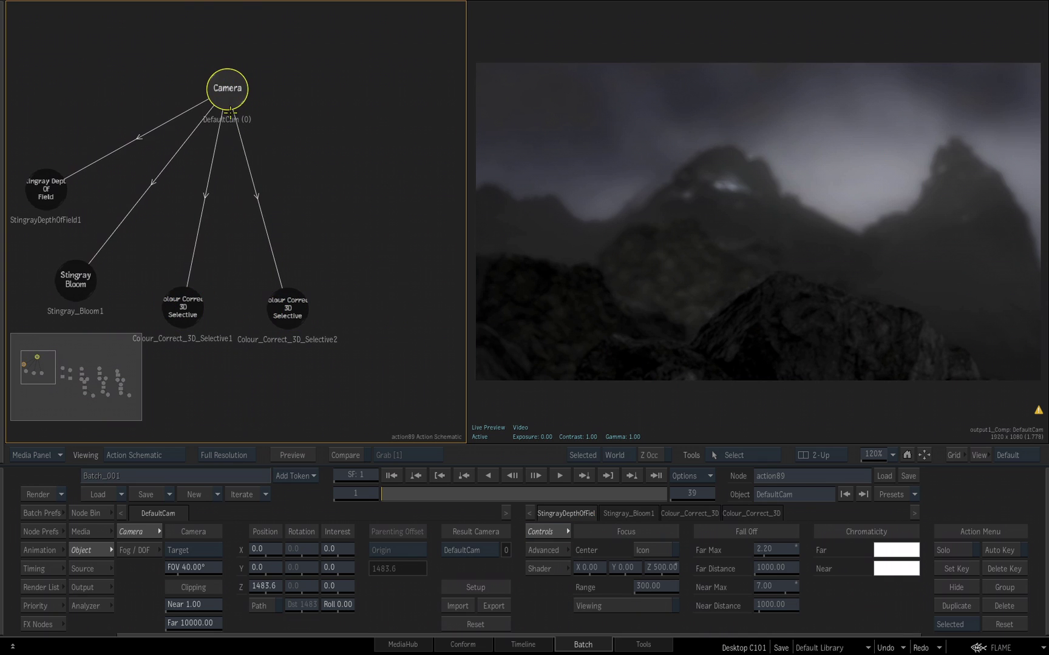
pyautogui.click(84, 513)
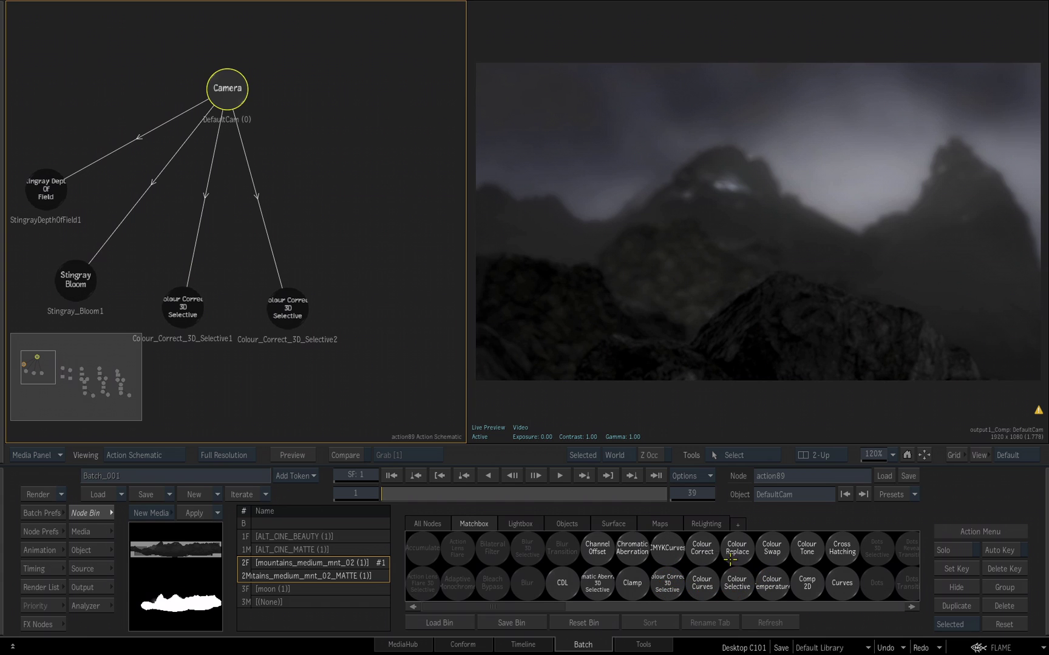
pyautogui.click(702, 549)
pyautogui.moveTo(372, 265); pyautogui.dragTo(363, 175)
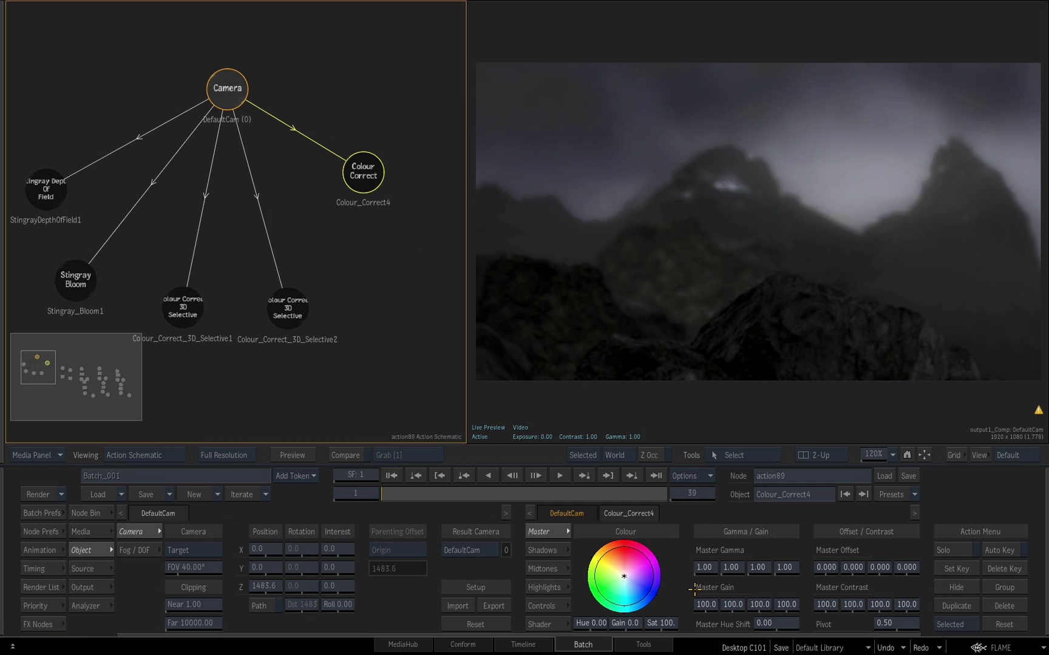
# Set Colour_Correct4's Master Gain to 65 and lower saturation to 75.8
pyautogui.moveTo(708, 606); pyautogui.dragTo(688, 615)
pyautogui.click(706, 605)
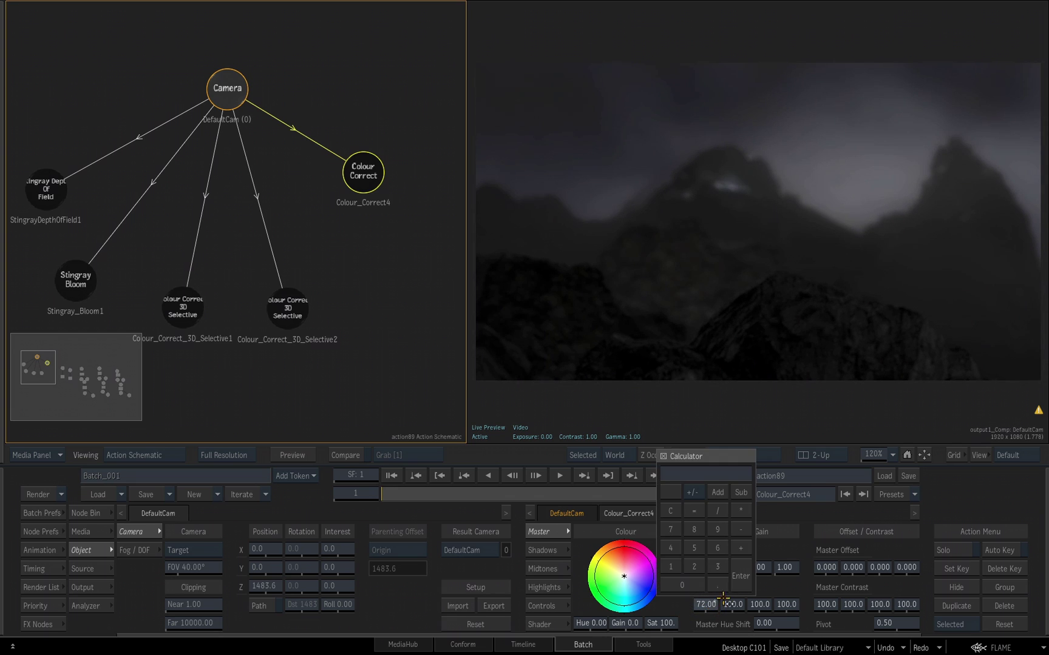
pyautogui.click(717, 548)
pyautogui.click(693, 548)
pyautogui.click(738, 570)
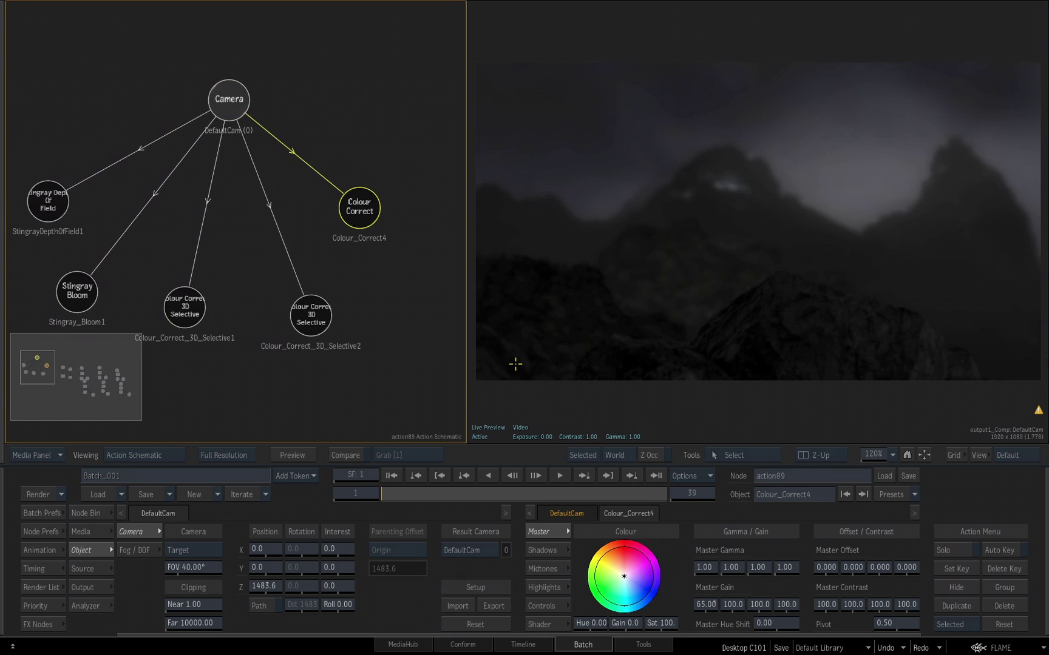
pyautogui.moveTo(667, 623); pyautogui.dragTo(554, 632)
# Set Master Offset to 0.035, then hide the correction to compare before and after
pyautogui.moveTo(838, 569); pyautogui.dragTo(851, 571)
pyautogui.click(849, 569)
pyautogui.click(807, 547)
pyautogui.click(837, 528)
pyautogui.click(814, 511)
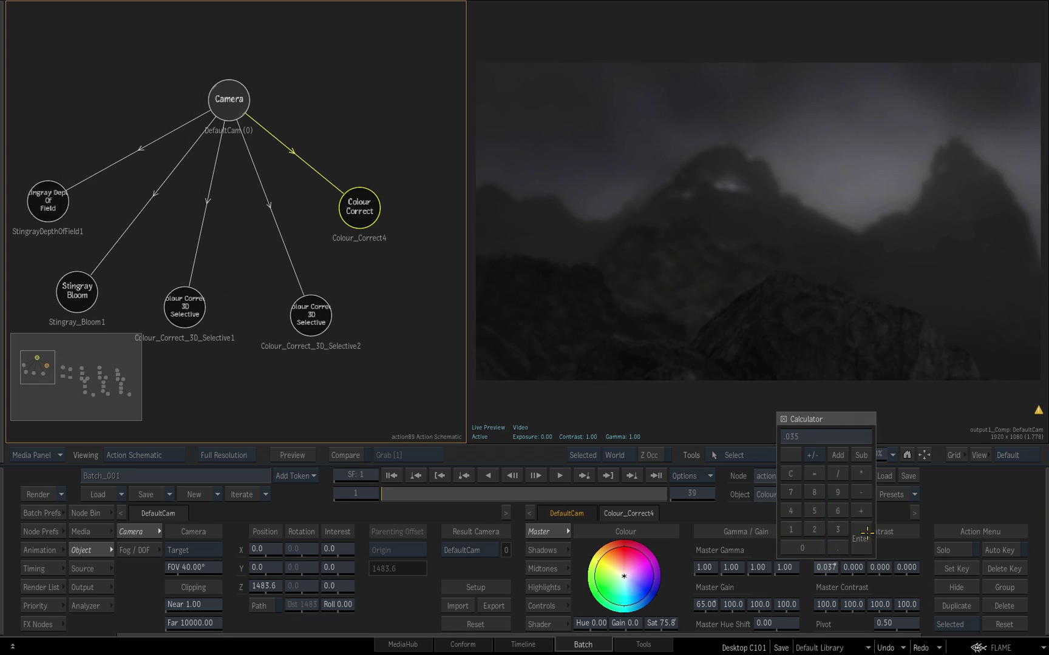
pyautogui.click(860, 538)
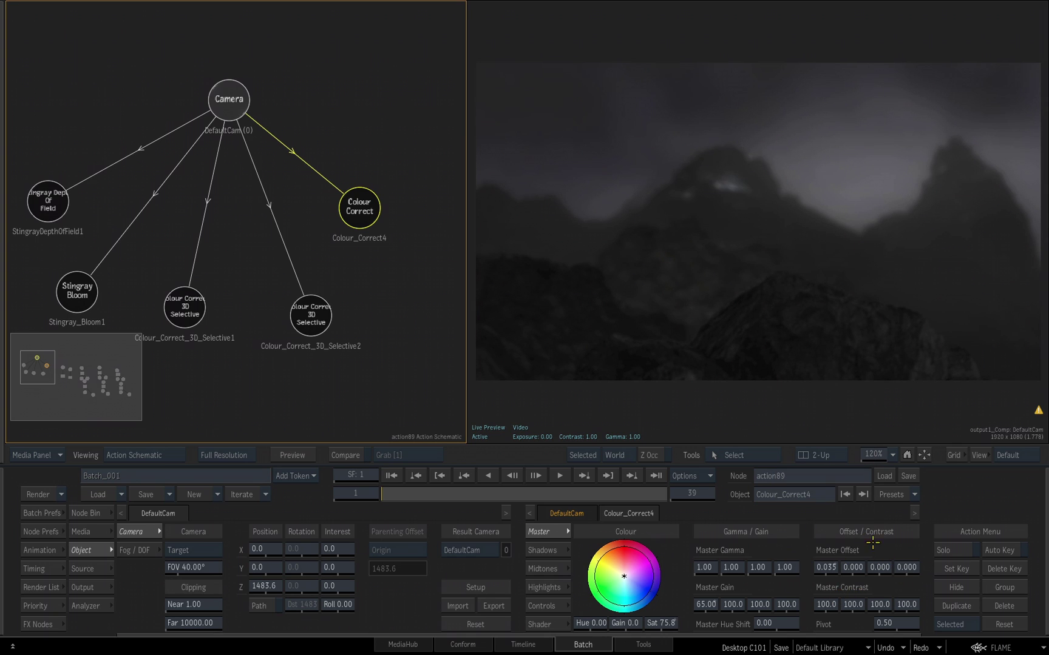
pyautogui.moveTo(359, 209)
pyautogui.mouseDown()
pyautogui.moveTo(387, 175)
pyautogui.moveTo(368, 208)
pyautogui.mouseUp()
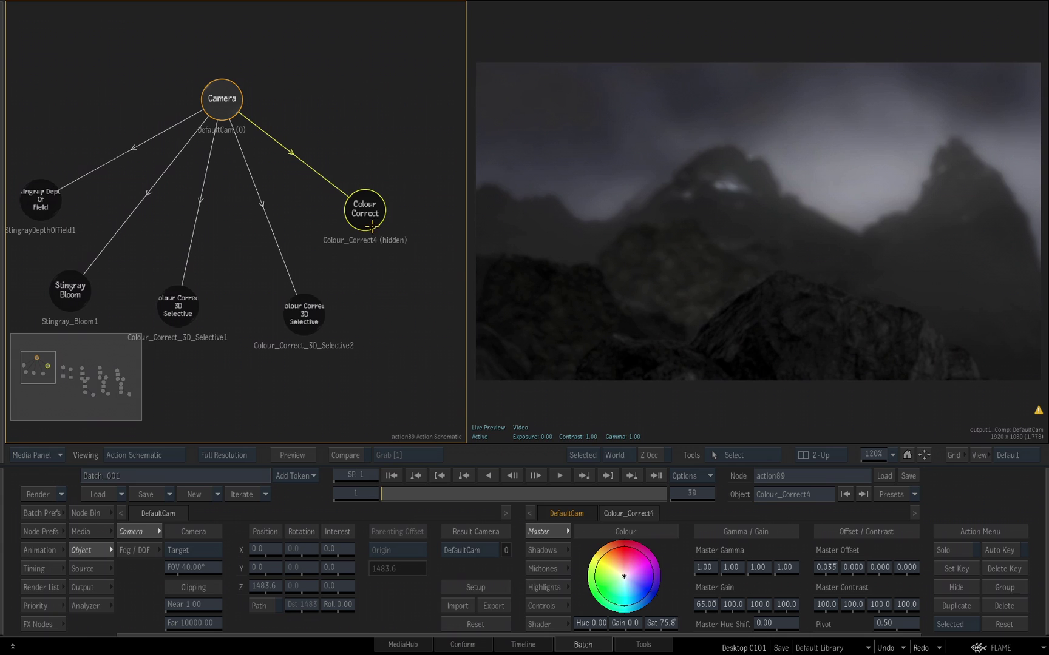
pyautogui.press('h')
pyautogui.press('h')
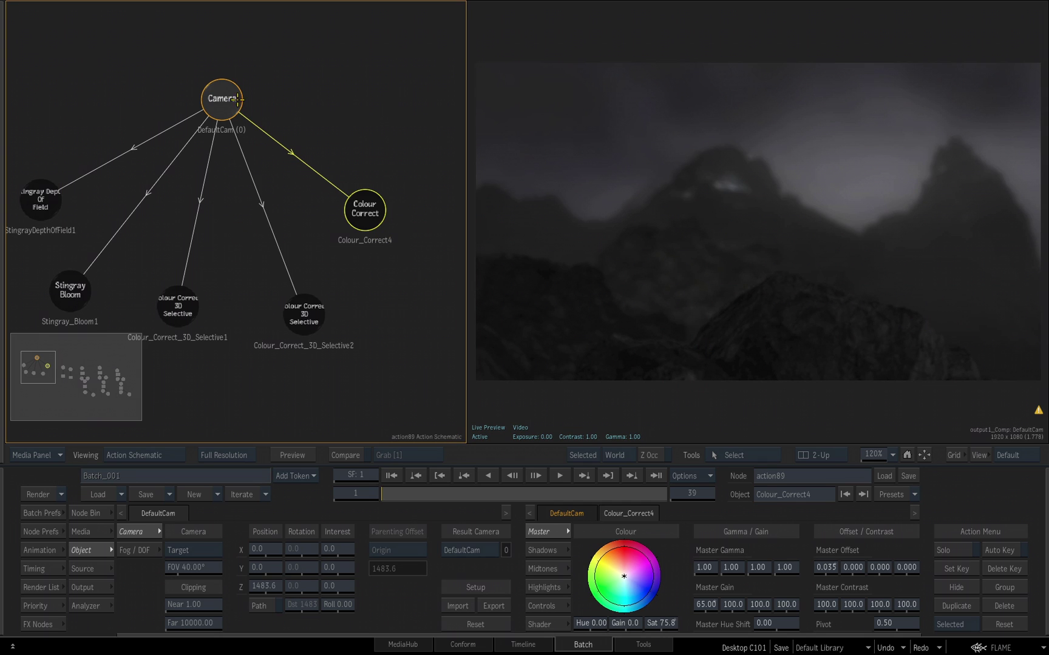
# Rearrange the Camera, second selective correction and Colour_Correct4 nodes in the schematic
pyautogui.moveTo(237, 91); pyautogui.dragTo(275, 59)
pyautogui.click(295, 318)
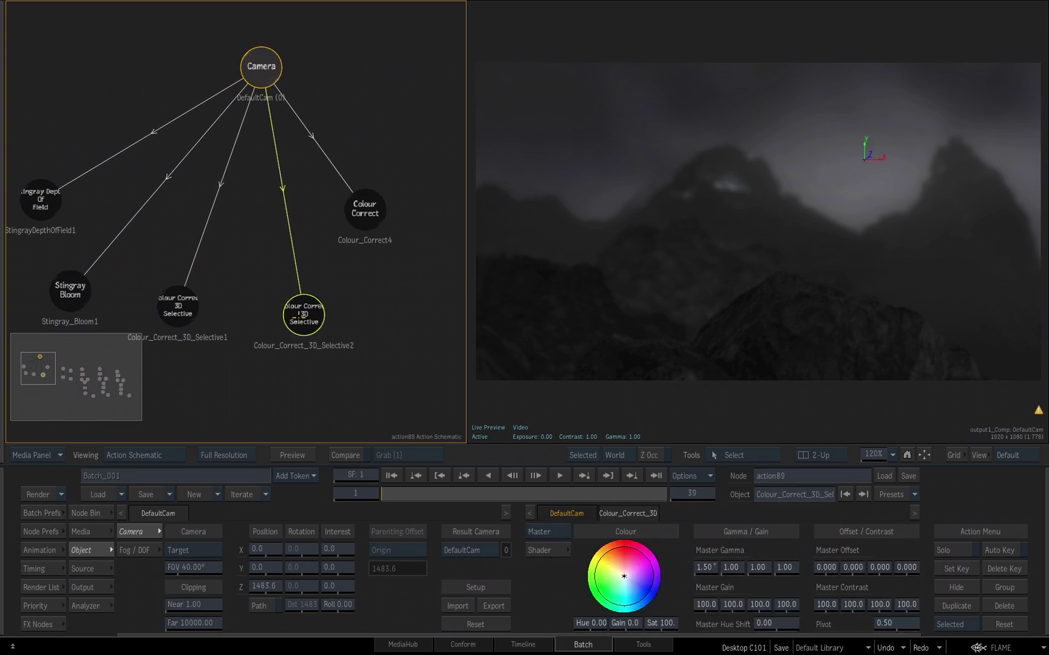
pyautogui.moveTo(295, 317); pyautogui.dragTo(267, 344)
pyautogui.moveTo(361, 213); pyautogui.dragTo(333, 278)
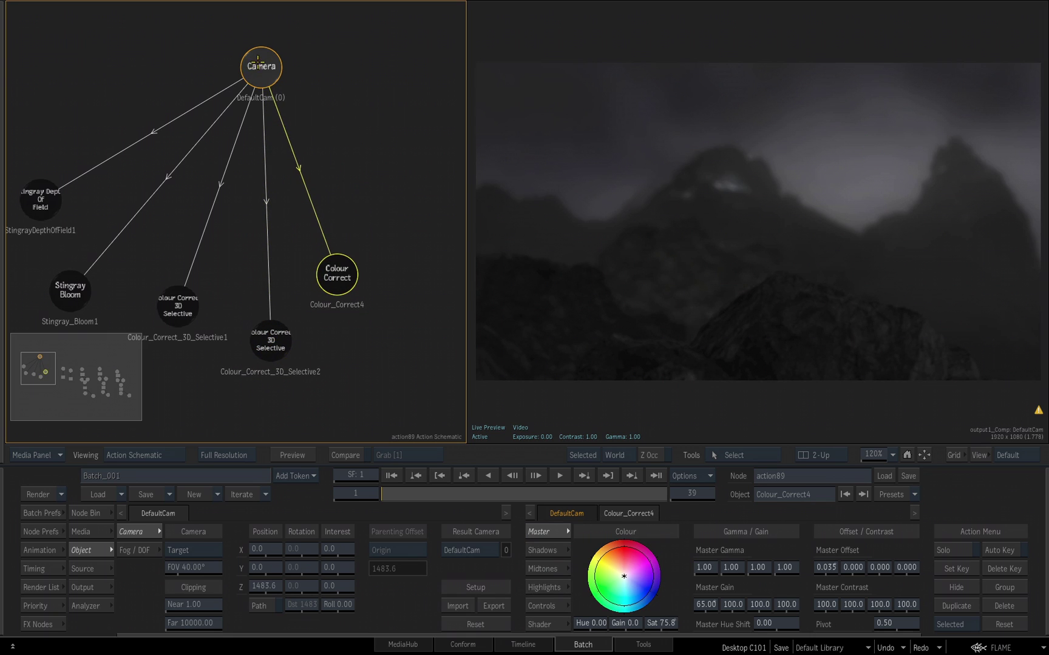
pyautogui.moveTo(262, 68); pyautogui.dragTo(258, 66)
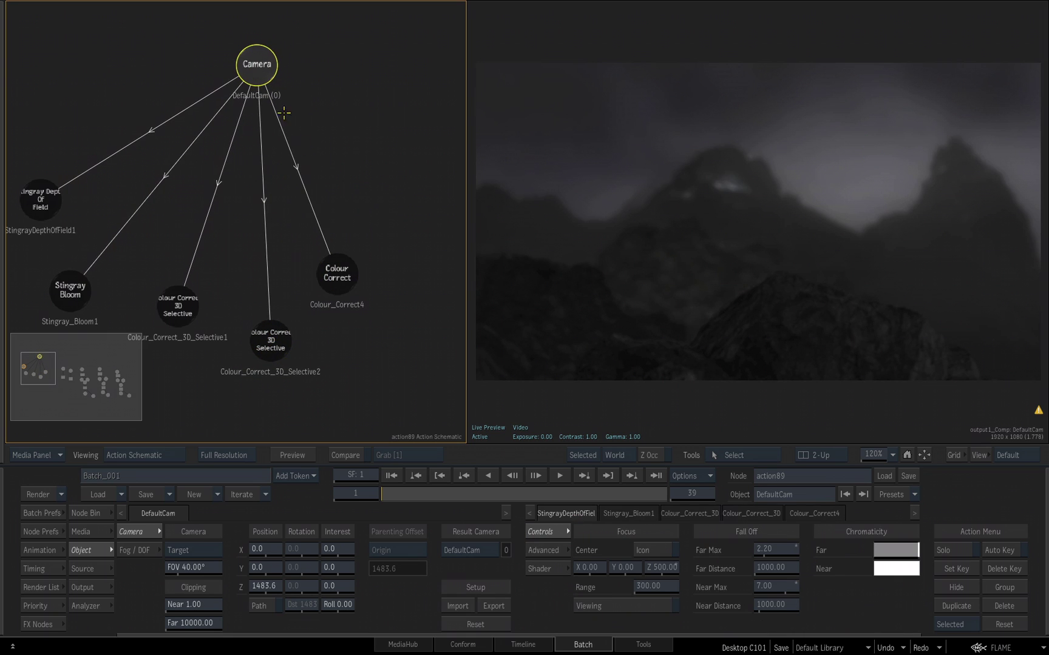
# Add a Blur node under the Camera with Gaussian amount 5.5, then hide it to compare
pyautogui.click(87, 513)
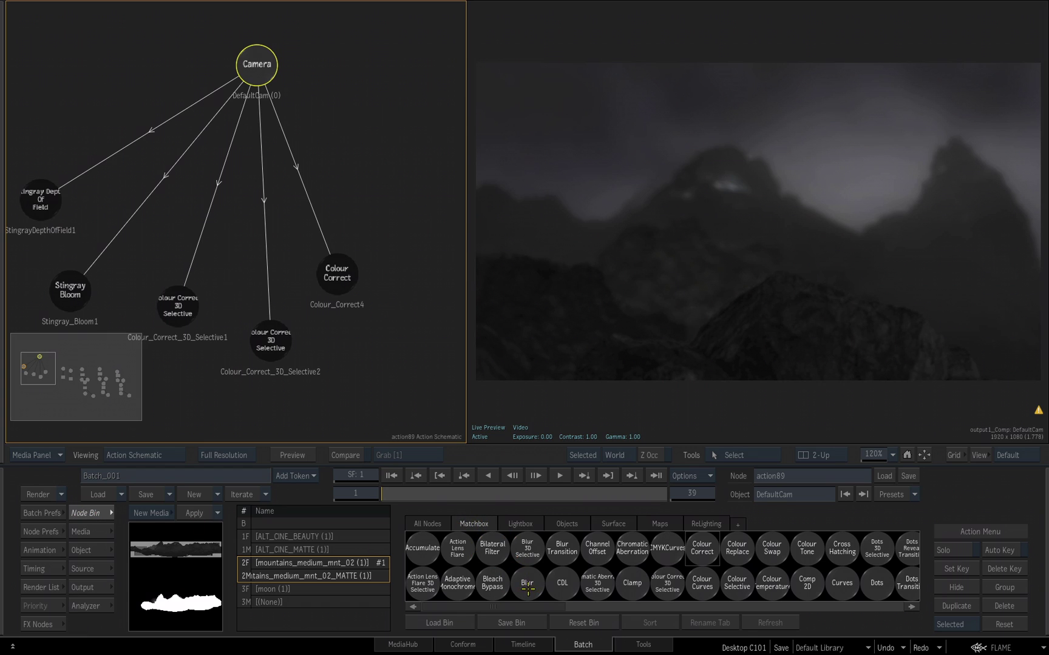
pyautogui.moveTo(528, 583); pyautogui.dragTo(400, 174)
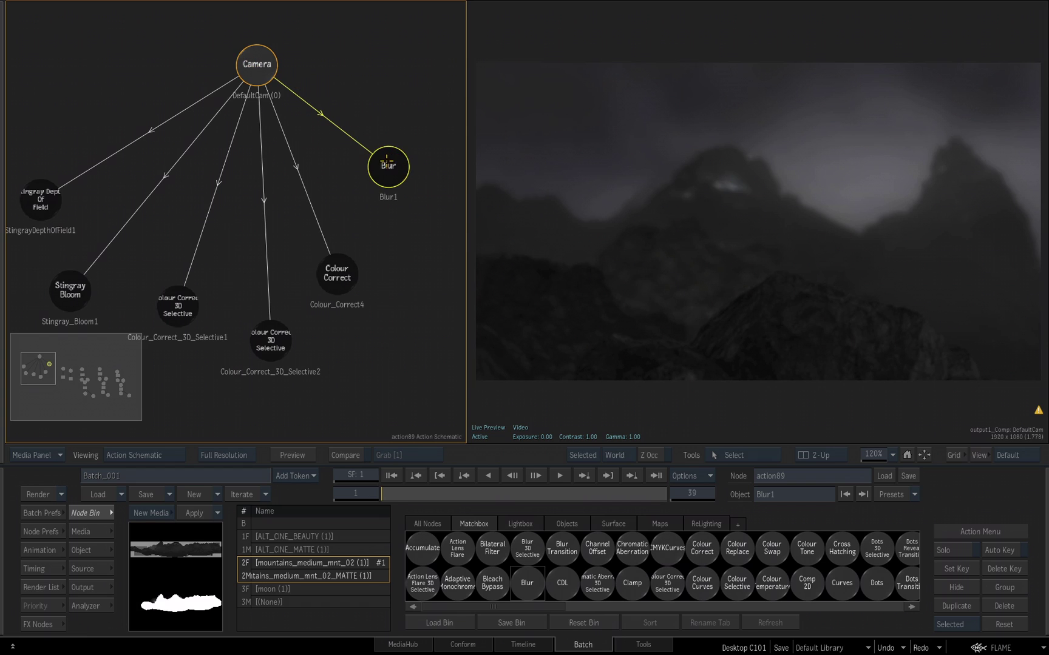
pyautogui.doubleClick(389, 165)
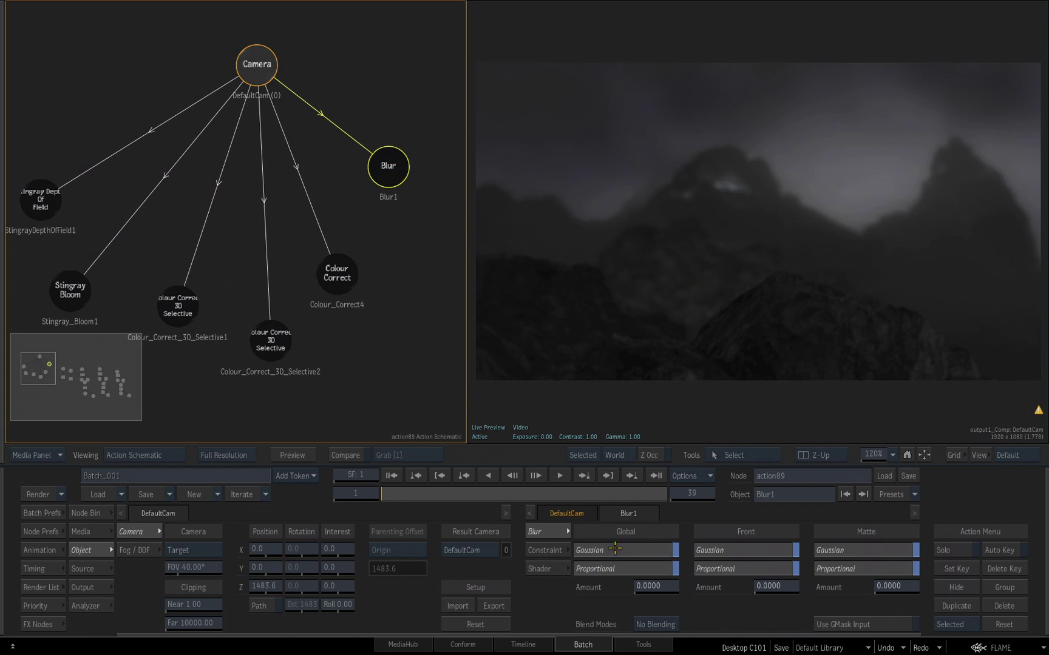
pyautogui.click(645, 553)
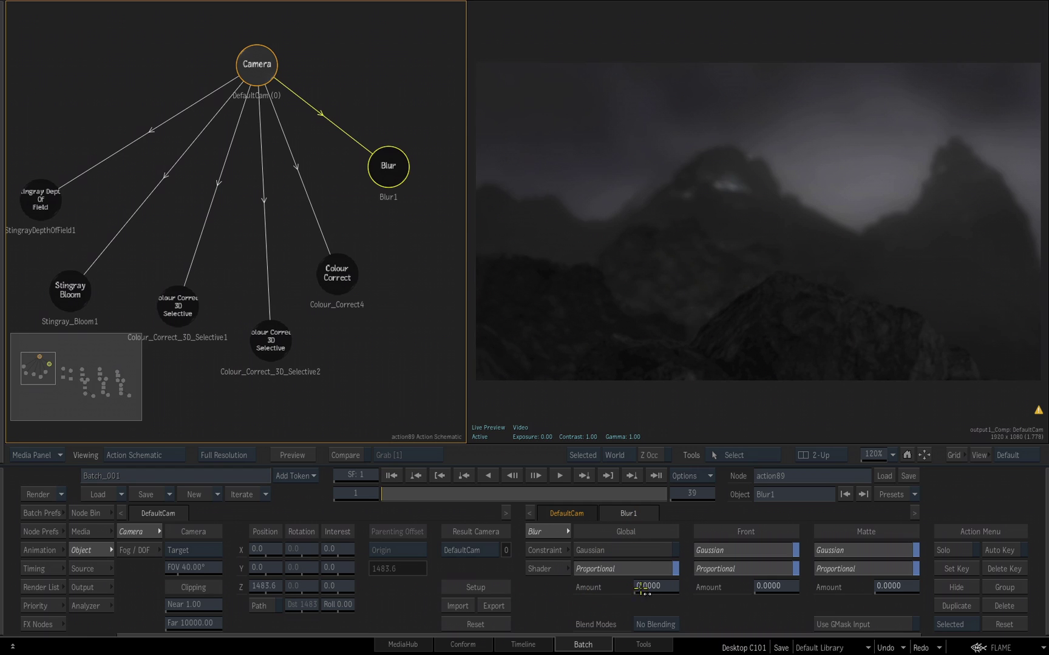
pyautogui.moveTo(656, 585); pyautogui.dragTo(681, 585)
pyautogui.moveTo(377, 175); pyautogui.dragTo(384, 168)
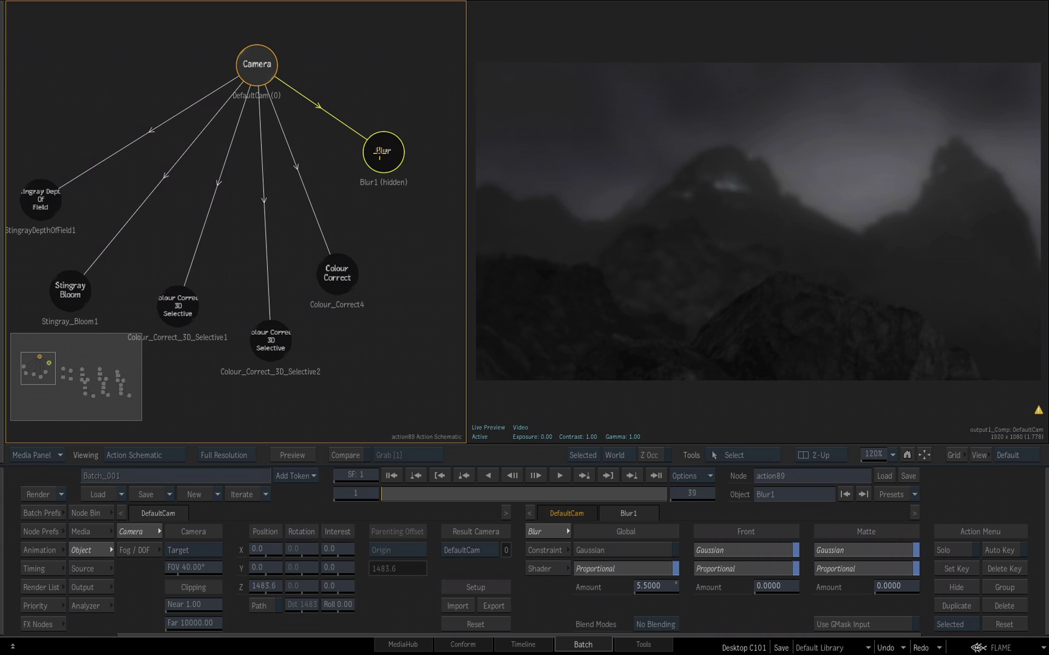
pyautogui.press('h')
pyautogui.press('h')
# Move the Camera node and zoom out to see all Action nodes, including cloud and image layers
pyautogui.moveTo(238, 68); pyautogui.dragTo(213, 101)
pyautogui.moveTo(412, 311); pyautogui.dragTo(434, 375)
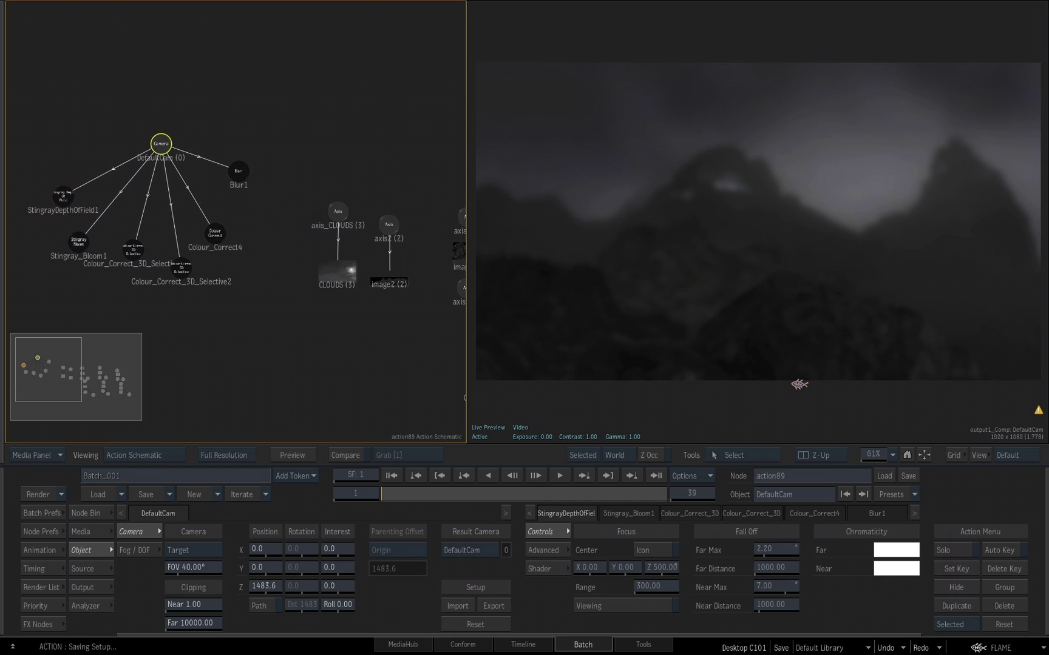
pyautogui.moveTo(374, 360); pyautogui.dragTo(247, 316)
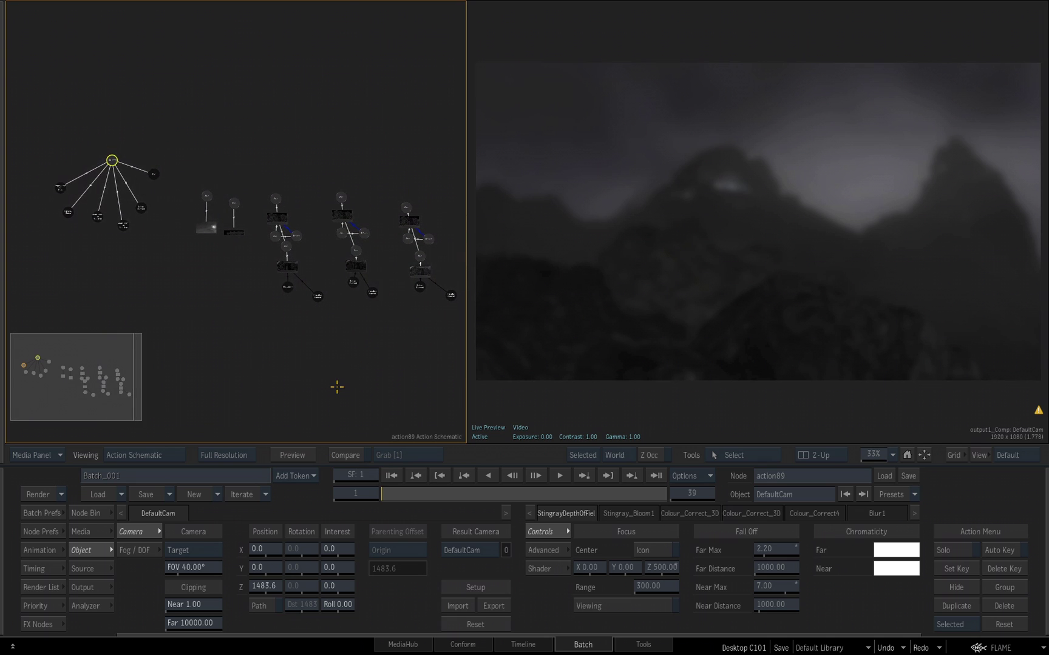
# Return to the Batch schematic and save the desktop, replacing Desktop C101
pyautogui.press('Tab')
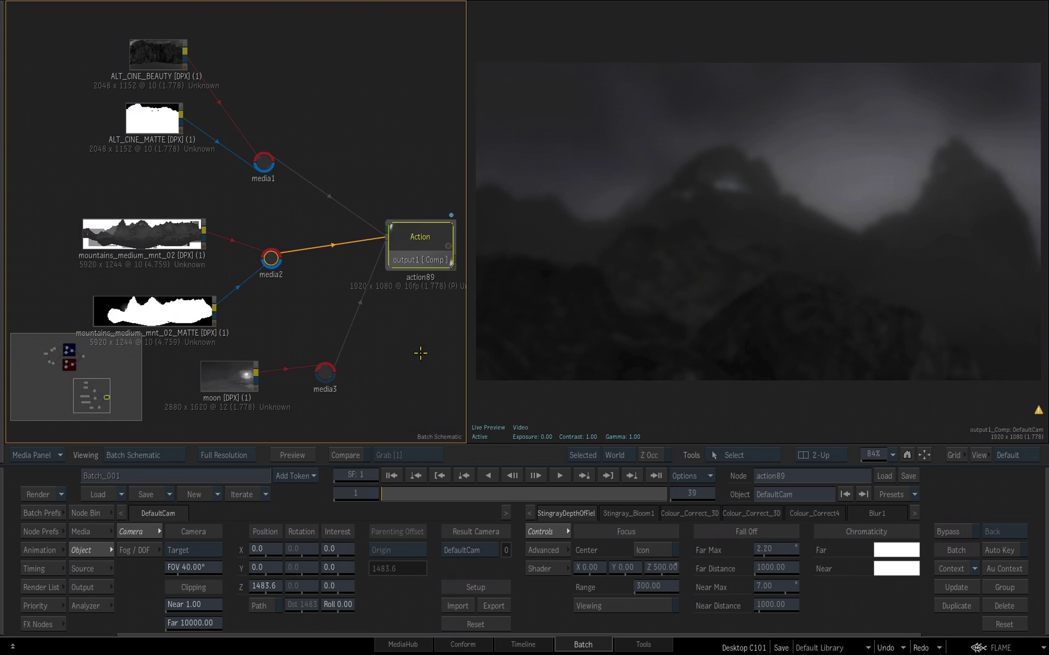
pyautogui.moveTo(417, 353); pyautogui.dragTo(344, 351)
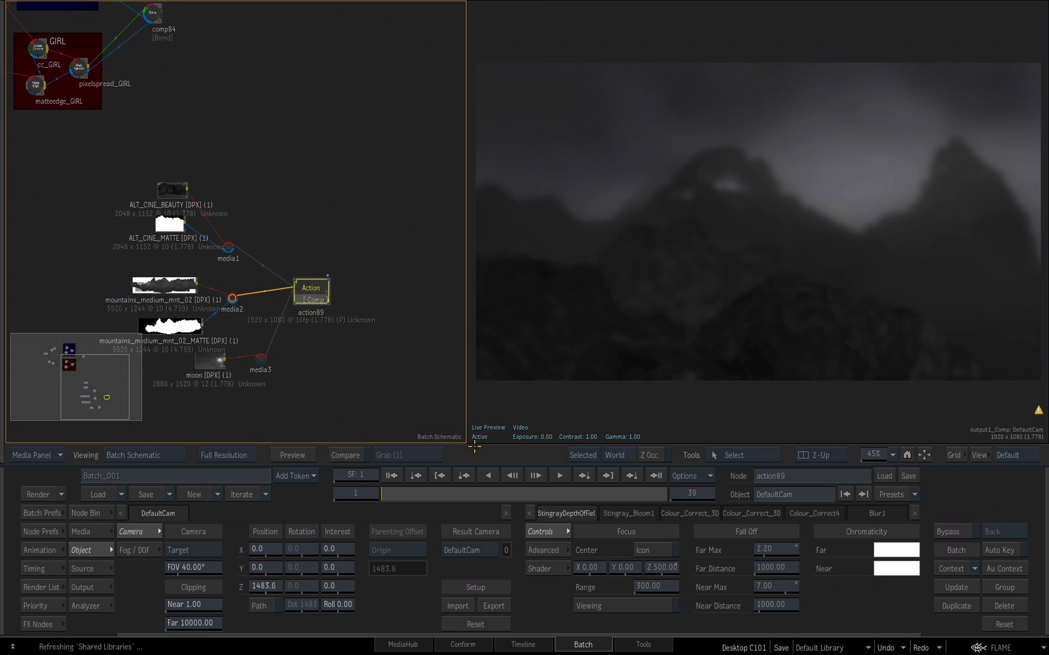
pyautogui.click(781, 648)
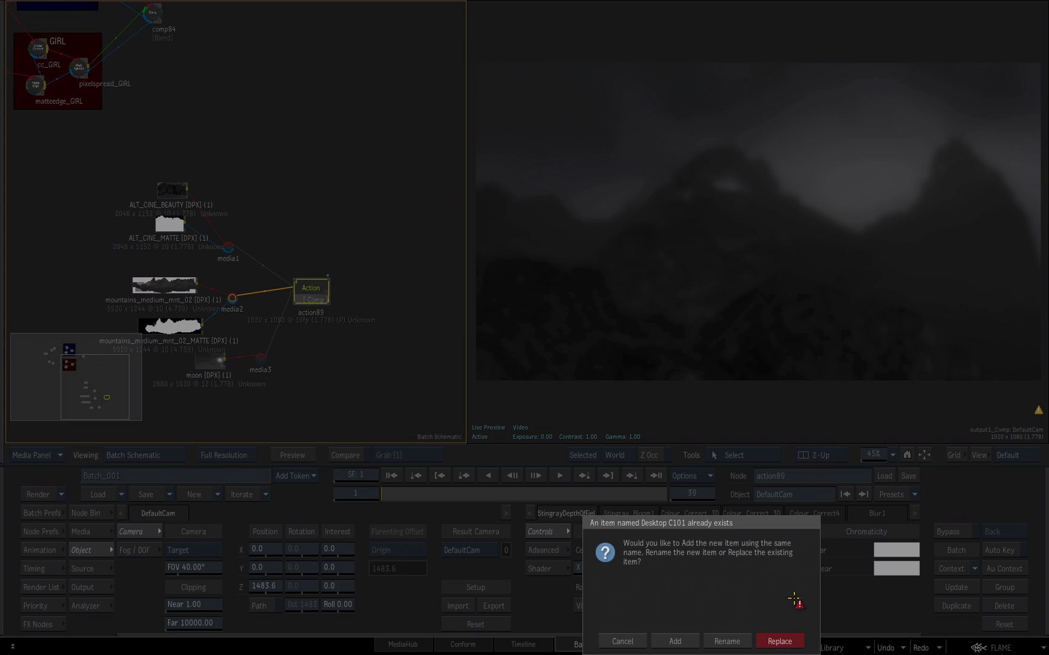
pyautogui.click(781, 642)
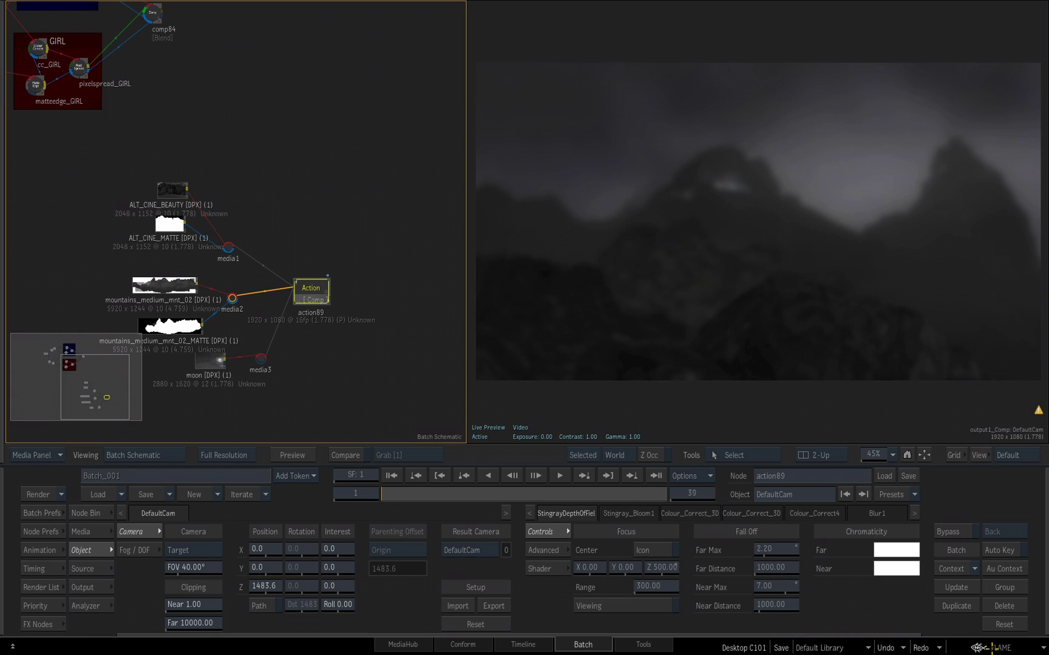
# Save the project and frame all batch nodes in view
pyautogui.click(990, 645)
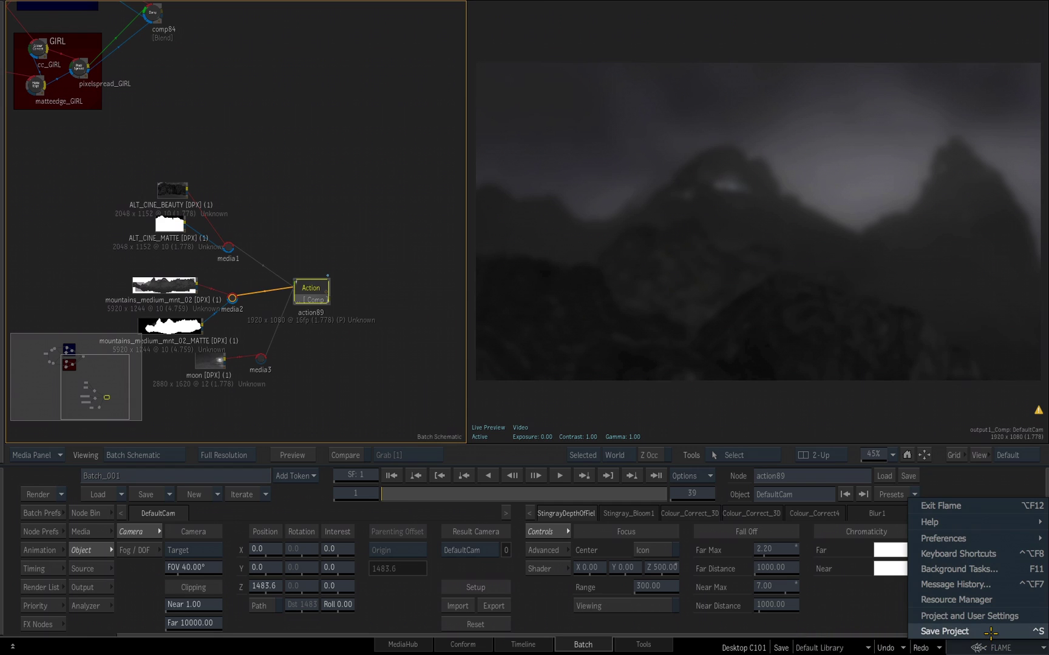
pyautogui.click(990, 633)
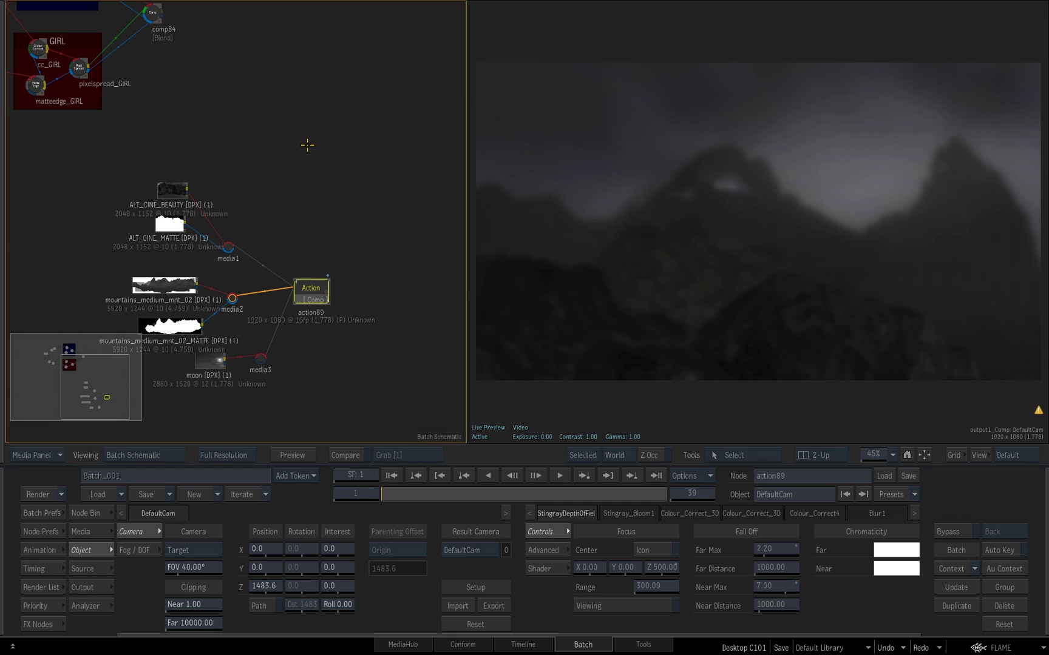
pyautogui.click(923, 455)
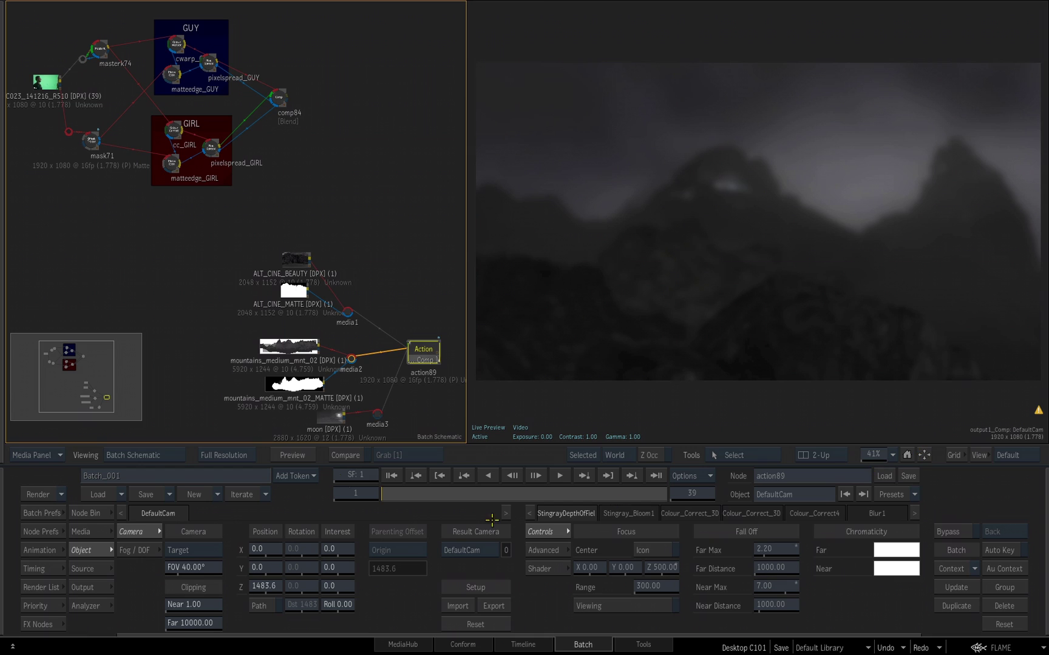